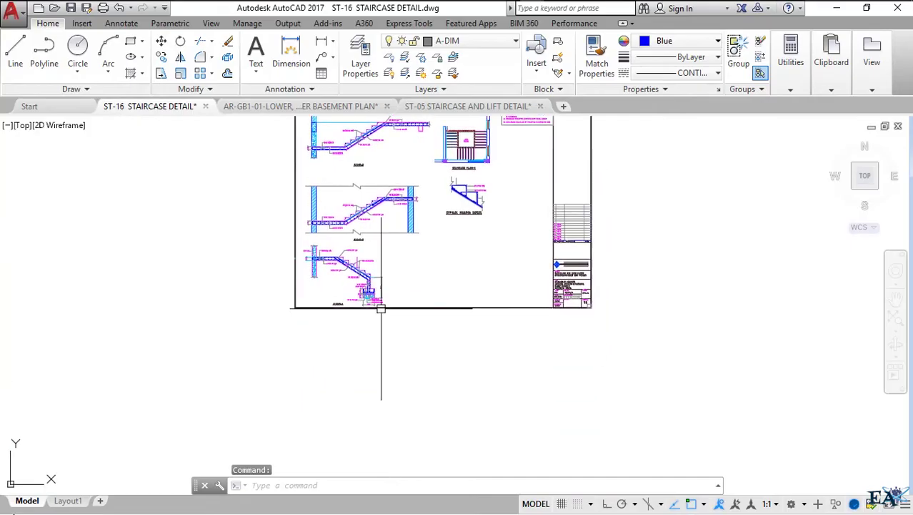
- Examine the Flight-1 footing detail, including its dimensions, reinforcement, P.C.C. and stone soling layers
{"action": "scroll", "coordinate": [380, 317], "scroll_direction": "up", "scroll_amount": 5}
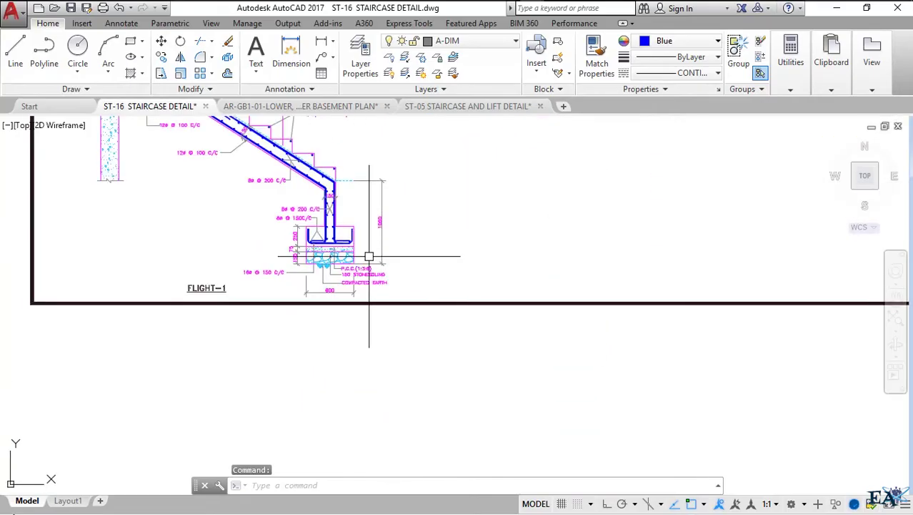
{"action": "scroll", "coordinate": [369, 256], "scroll_direction": "up", "scroll_amount": 3}
{"action": "mouse_move", "coordinate": [504, 307]}
{"action": "middle_mouse_down"}
{"action": "mouse_move", "coordinate": [471, 296]}
{"action": "mouse_move", "coordinate": [435, 261]}
{"action": "mouse_move", "coordinate": [426, 295]}
{"action": "middle_mouse_up"}
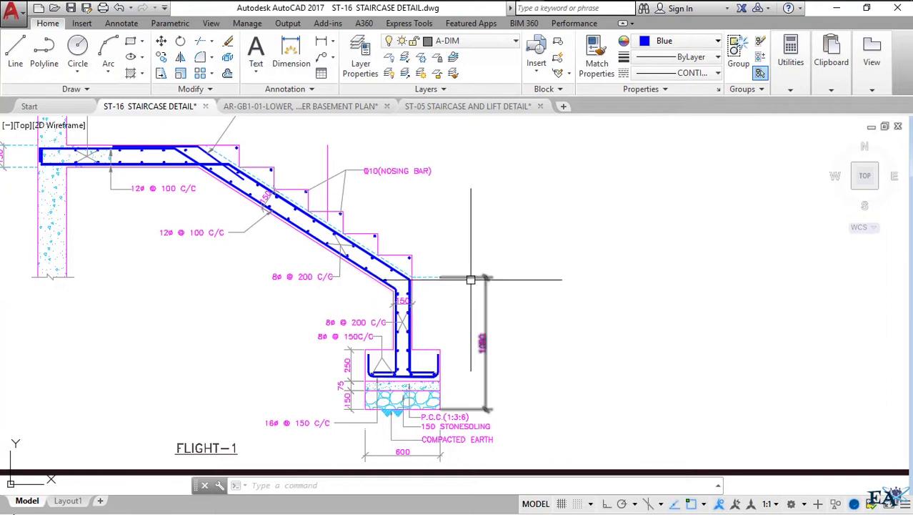
{"action": "middle_click_drag", "start_coordinate": [463, 307], "coordinate": [466, 223]}
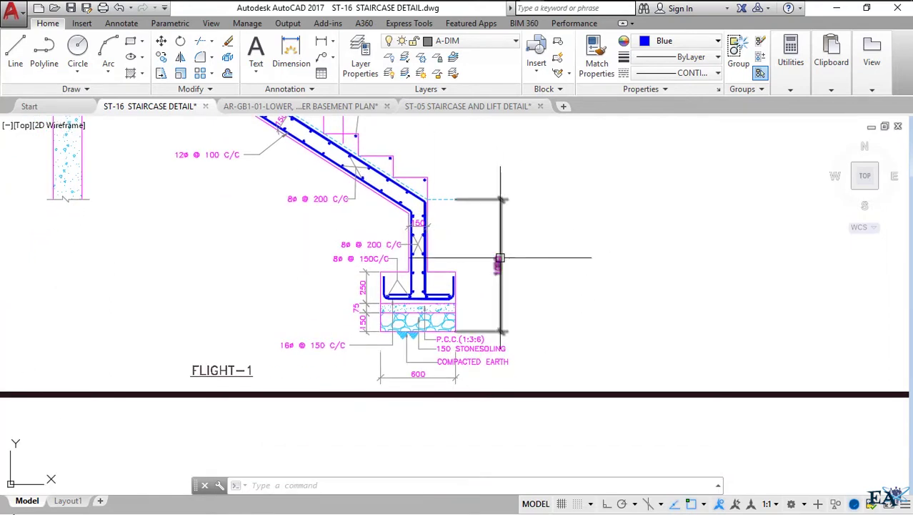
{"action": "scroll", "coordinate": [428, 356], "scroll_direction": "up", "scroll_amount": 4}
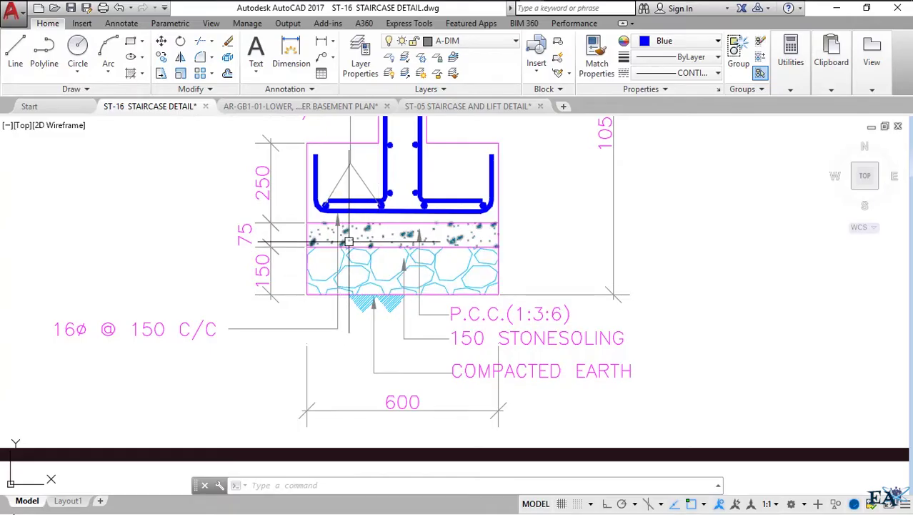
{"action": "left_click", "coordinate": [364, 245]}
{"action": "scroll", "coordinate": [382, 245], "scroll_direction": "down", "scroll_amount": 3}
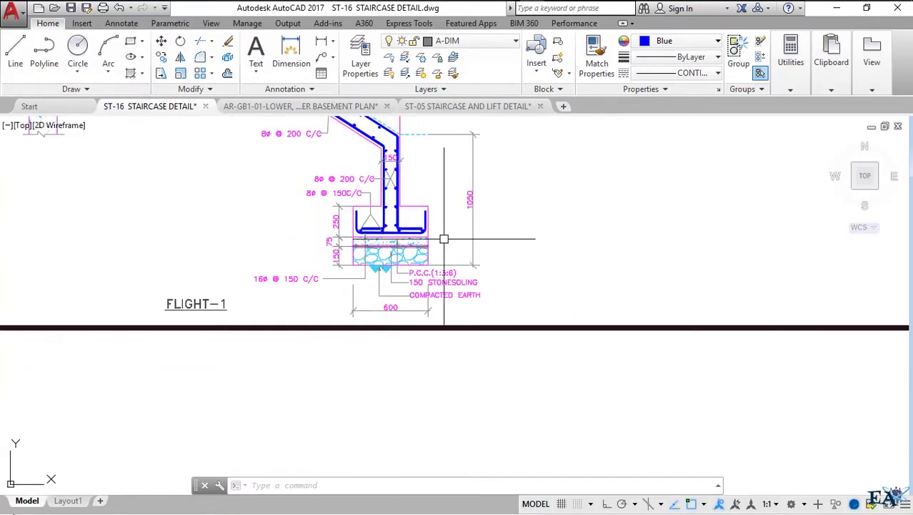
{"action": "scroll", "coordinate": [442, 306], "scroll_direction": "up", "scroll_amount": 5}
{"action": "middle_click_drag", "start_coordinate": [442, 307], "coordinate": [446, 319]}
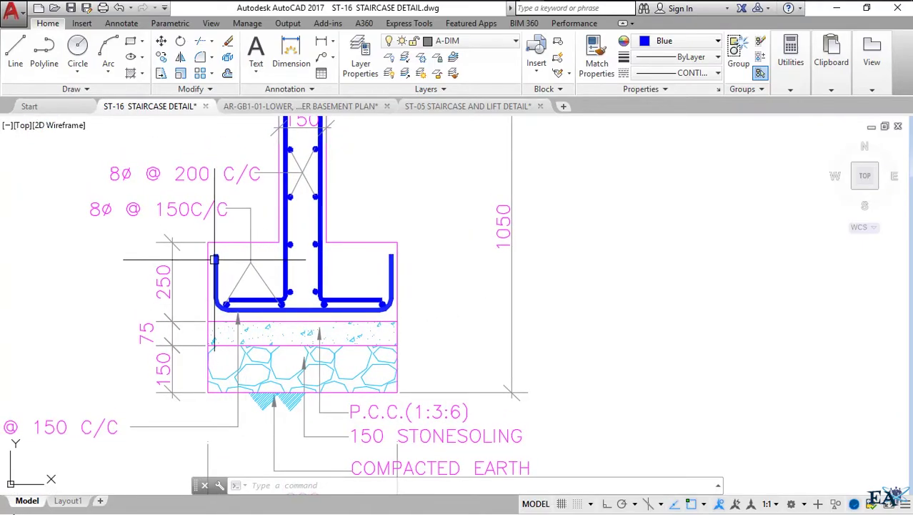
{"action": "mouse_move", "coordinate": [214, 259]}
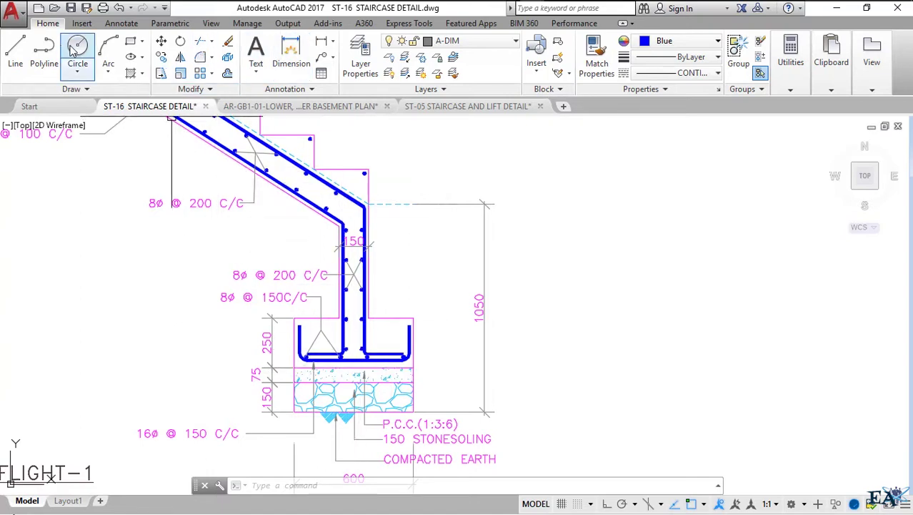
- Draw the footing's receding side face with lines from its upper right corner, back, down and forward to the lower right corner of the stone soling
{"action": "left_click", "coordinate": [15, 49]}
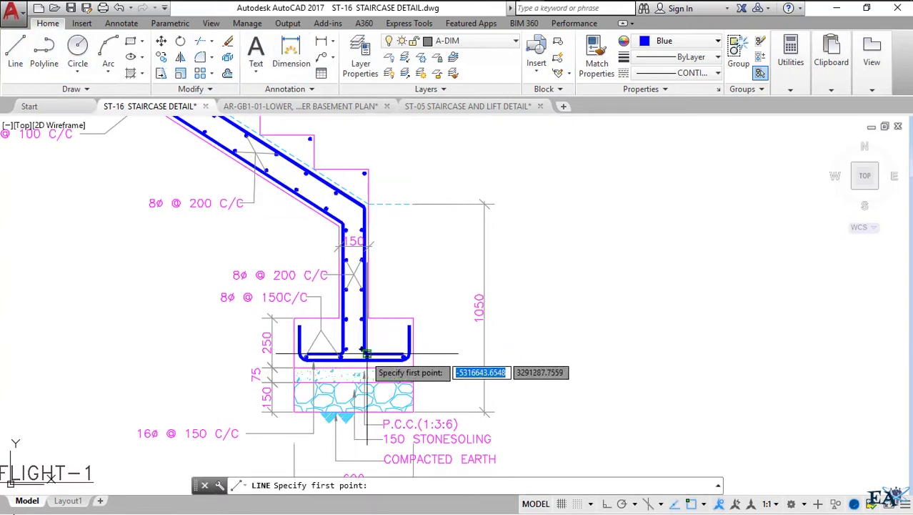
{"action": "left_click", "coordinate": [413, 317]}
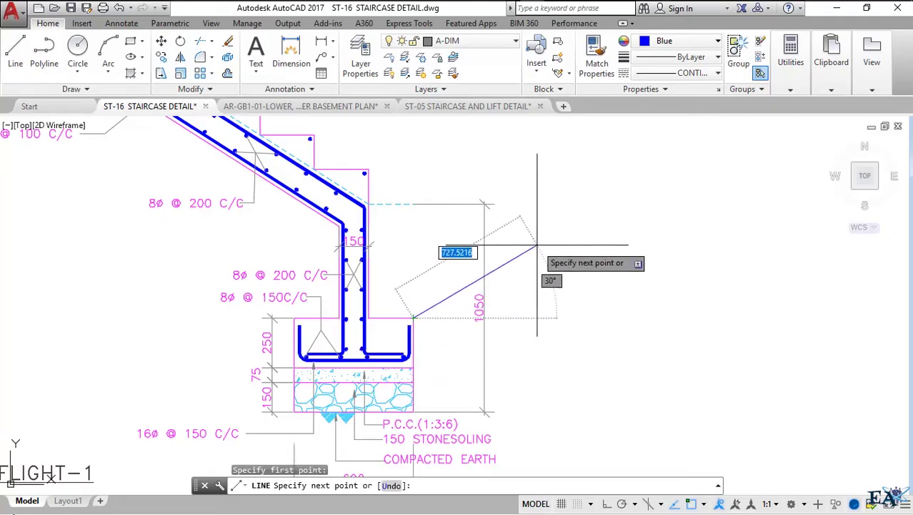
{"action": "left_click", "coordinate": [529, 267]}
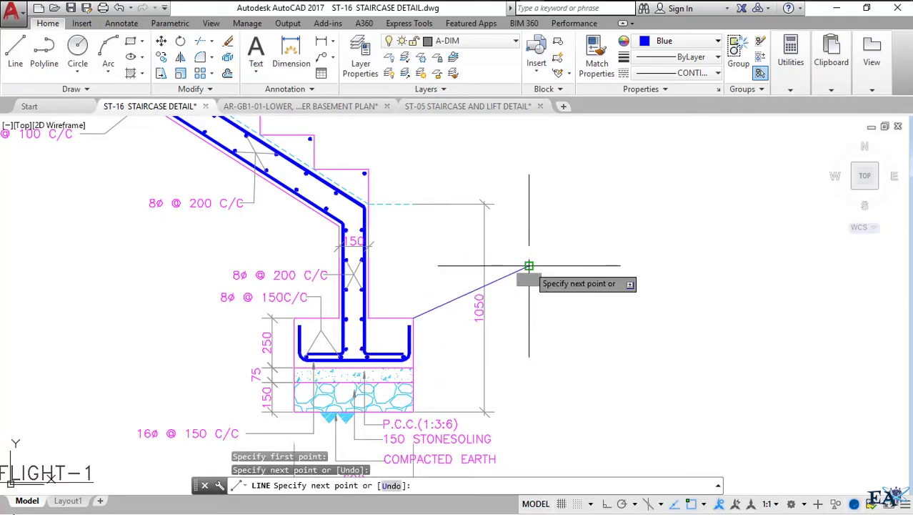
{"action": "left_click", "coordinate": [529, 329]}
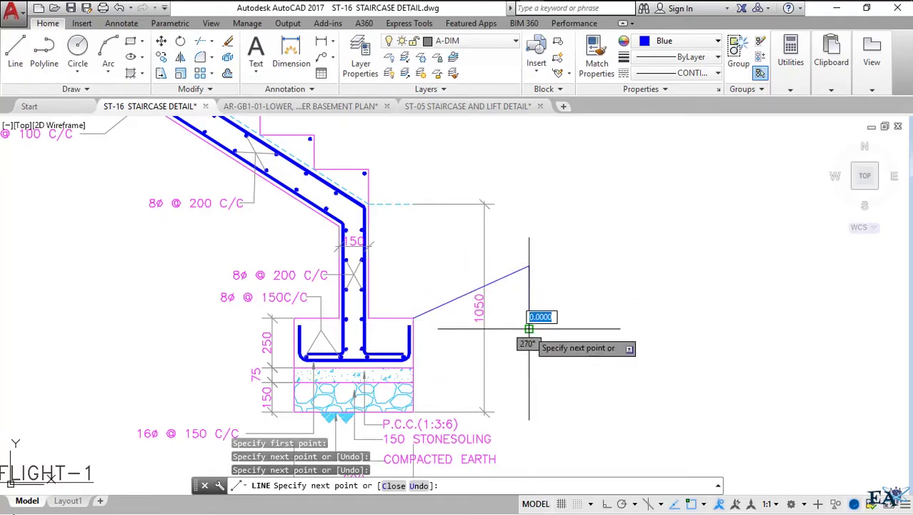
{"action": "left_click", "coordinate": [413, 411]}
{"action": "key", "text": "Return"}
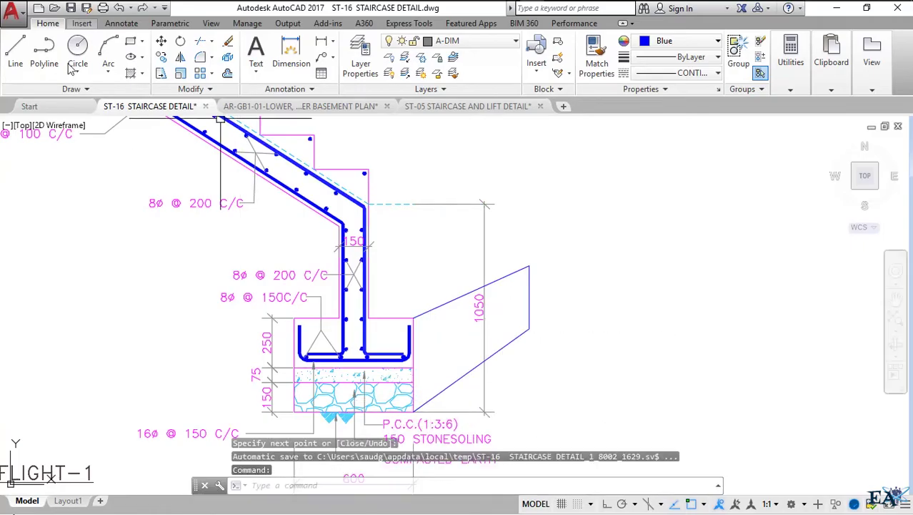
- Draw the footing's receding top face with lines from its upper left corner backward and across to the rear corner of the side face
{"action": "left_click", "coordinate": [14, 60]}
{"action": "left_click", "coordinate": [295, 318]}
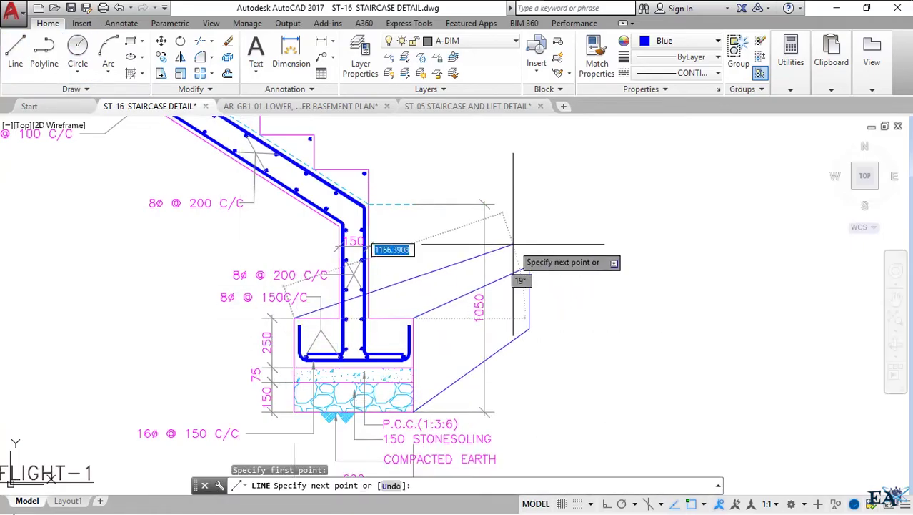
{"action": "left_click", "coordinate": [455, 254]}
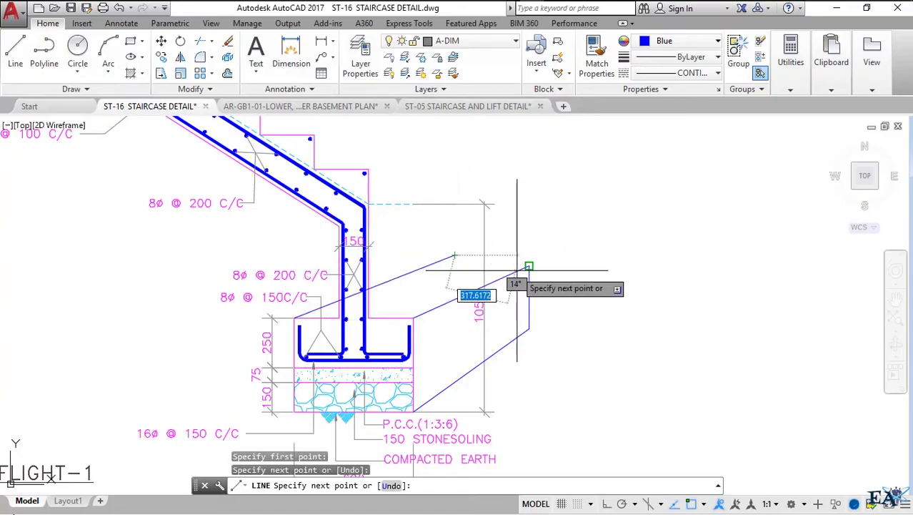
{"action": "left_click", "coordinate": [529, 265]}
{"action": "key", "text": "Return"}
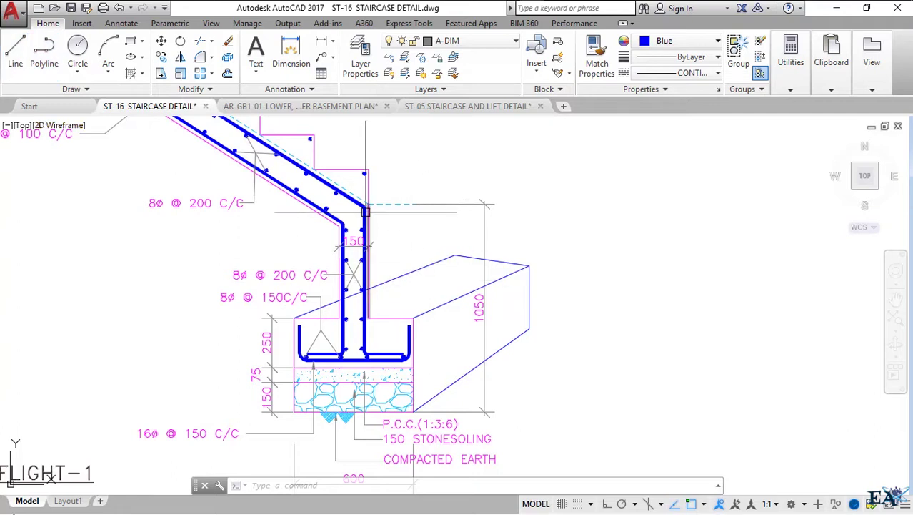
- Draw a receding line from the top of the vertical stem, then a vertical line down to the rear edge of the footing's top face
{"action": "left_click", "coordinate": [15, 47]}
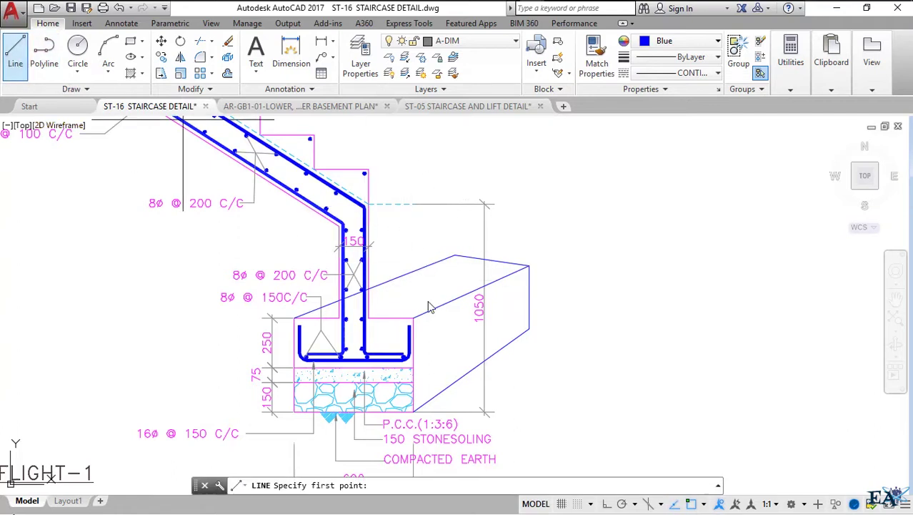
{"action": "left_click", "coordinate": [364, 208]}
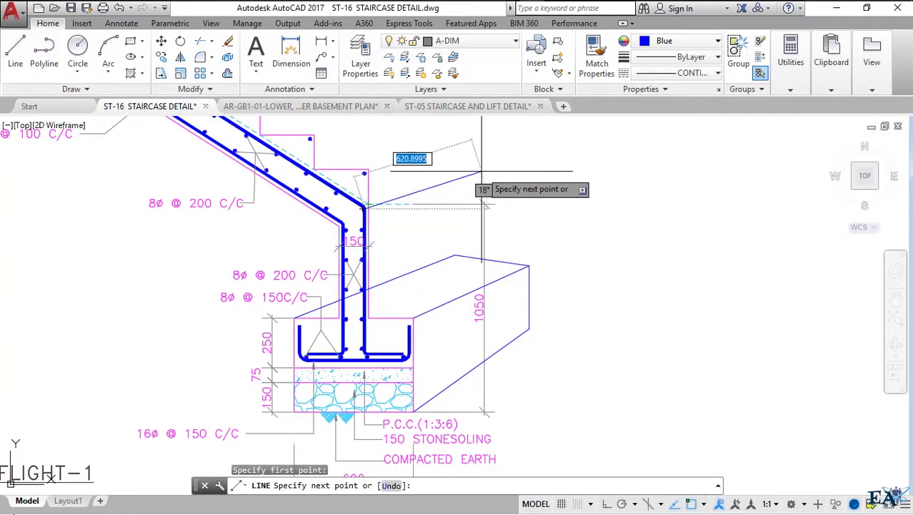
{"action": "left_click", "coordinate": [484, 172]}
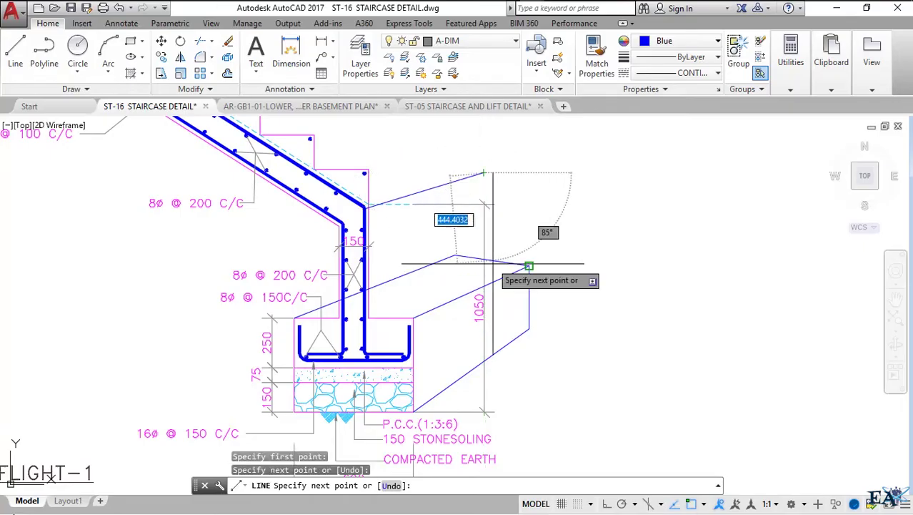
{"action": "left_click", "coordinate": [484, 259]}
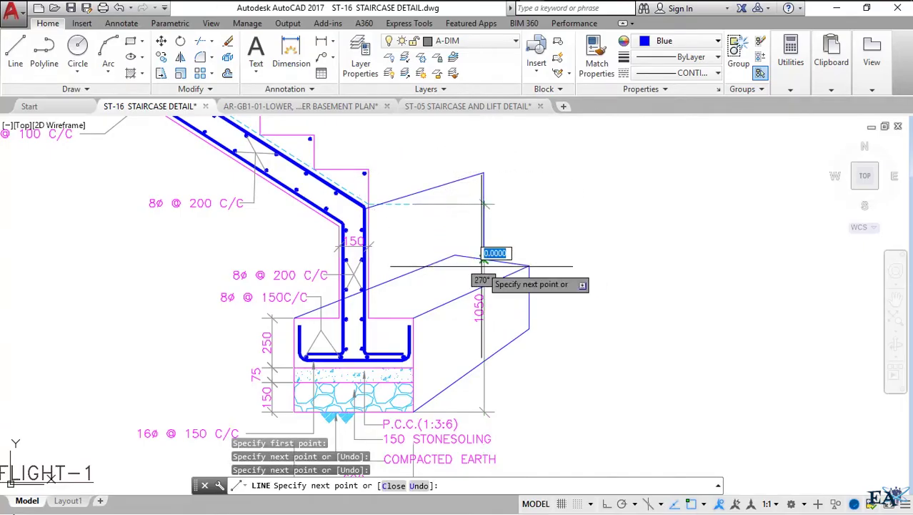
{"action": "key", "text": "Return"}
- Draw the stem's projected top face from its rear right corner across, forward to the slab's lower bar and over to the stem's right side
{"action": "left_click", "coordinate": [15, 52]}
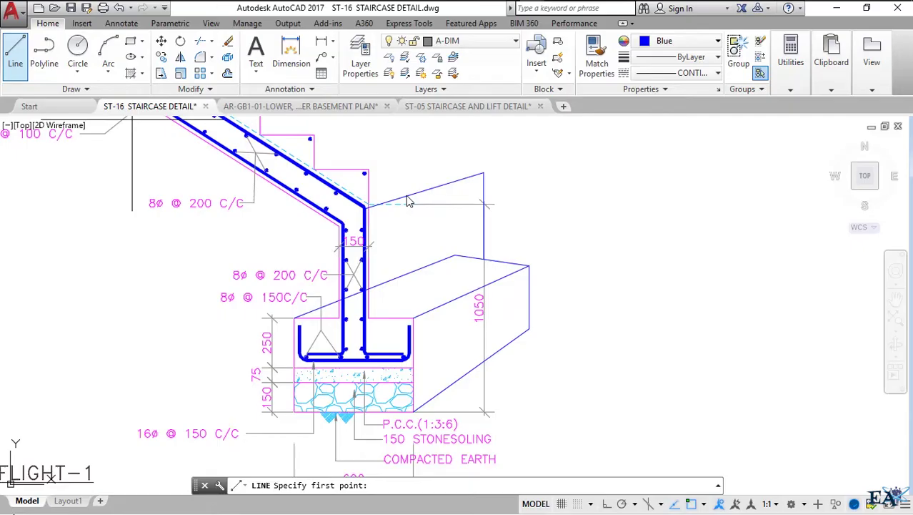
{"action": "left_click", "coordinate": [483, 172]}
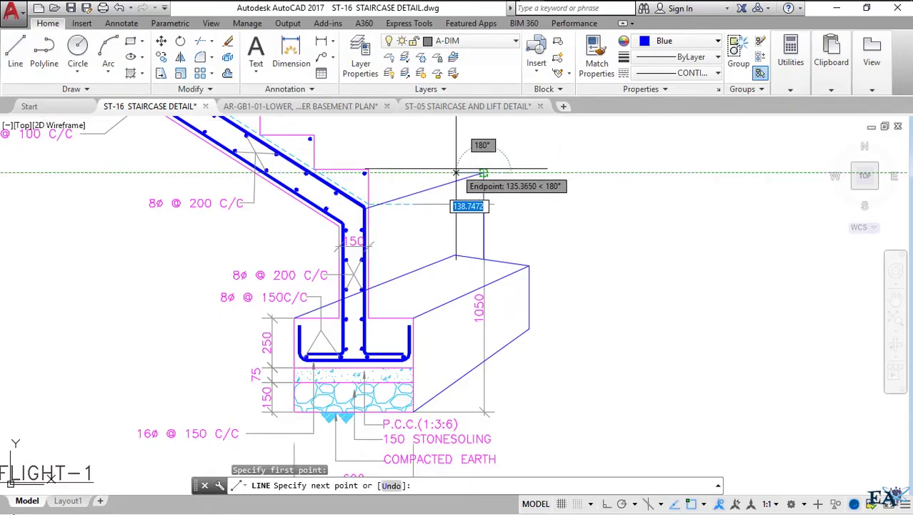
{"action": "left_click", "coordinate": [450, 173]}
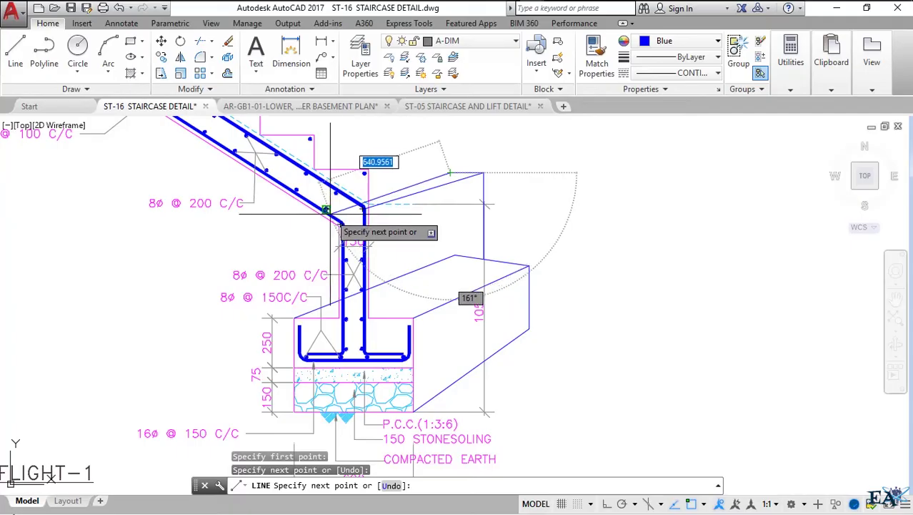
{"action": "left_click", "coordinate": [368, 208]}
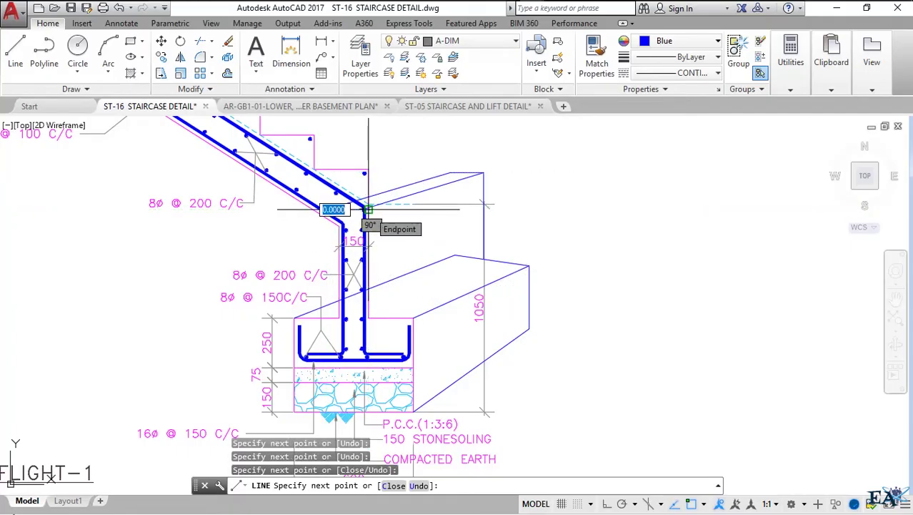
{"action": "key", "text": "Escape"}
- Draw the stem's other rear vertical edge down to the rear left corner of the footing's top face
{"action": "left_click", "coordinate": [15, 51]}
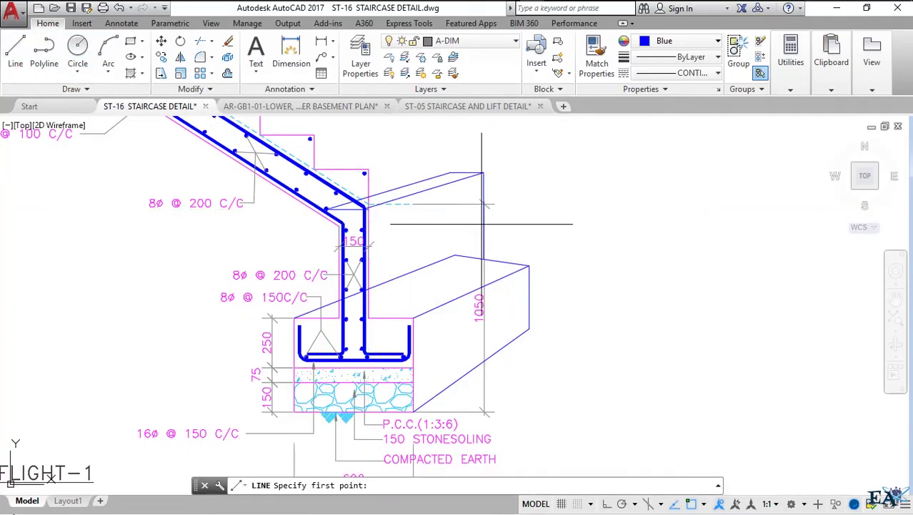
{"action": "left_click", "coordinate": [450, 172]}
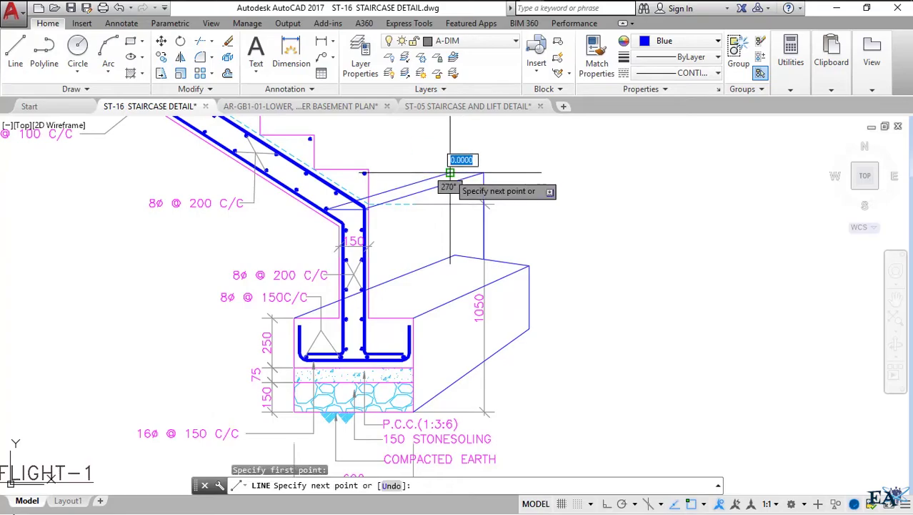
{"action": "left_click", "coordinate": [454, 256]}
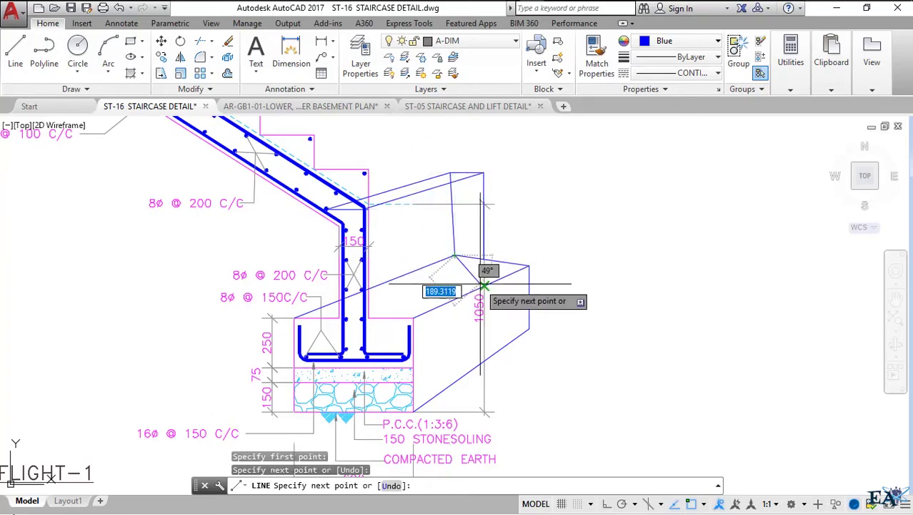
{"action": "key", "text": "Return"}
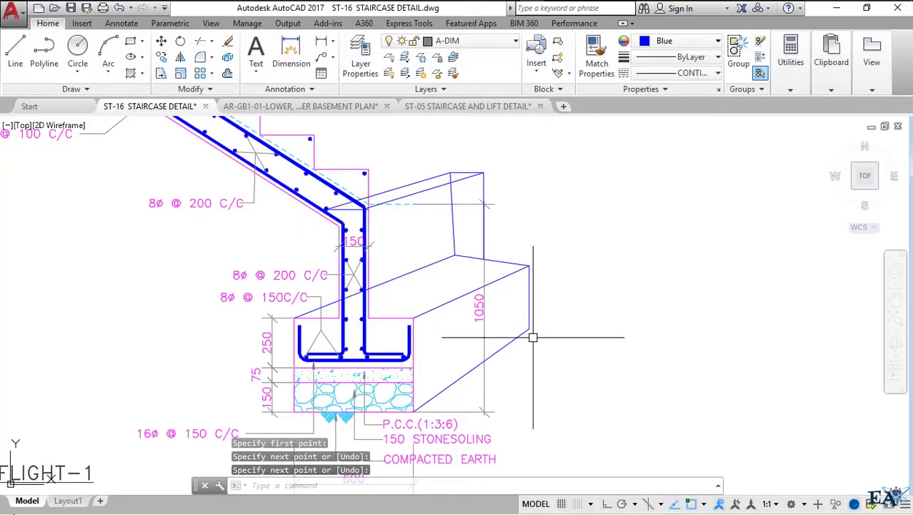
- Stretch the lower ends of the stem's two rear vertical lines down into the projected footing
{"action": "left_click", "coordinate": [484, 229]}
{"action": "left_click", "coordinate": [484, 258]}
{"action": "left_click", "coordinate": [484, 259]}
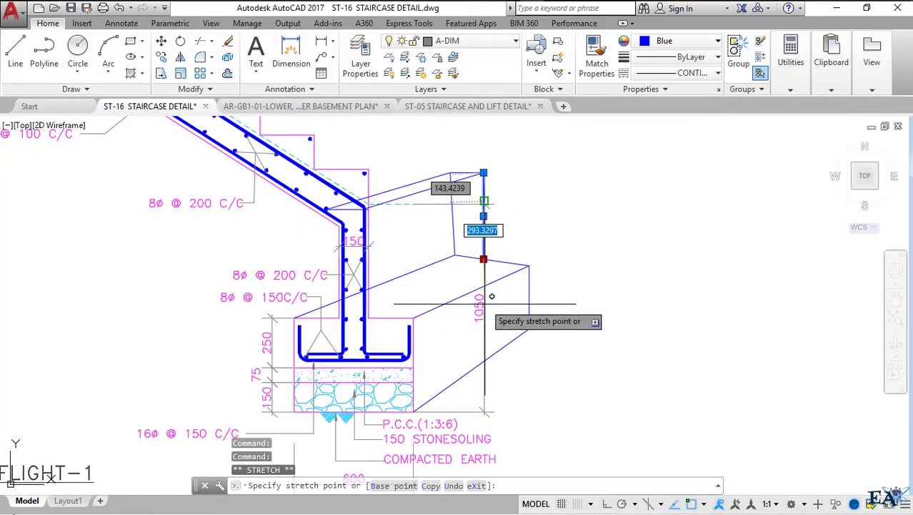
{"action": "left_click", "coordinate": [485, 340]}
{"action": "left_click", "coordinate": [454, 247]}
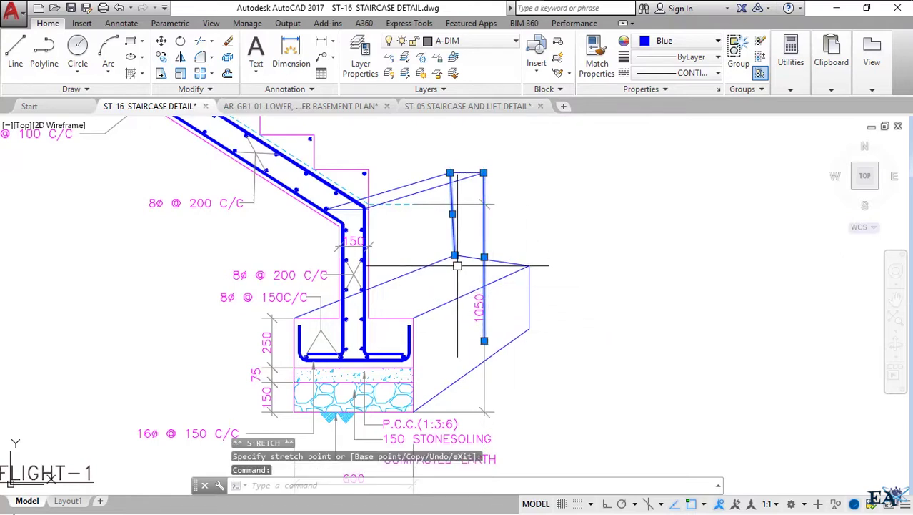
{"action": "left_click", "coordinate": [454, 255]}
{"action": "left_click", "coordinate": [453, 326]}
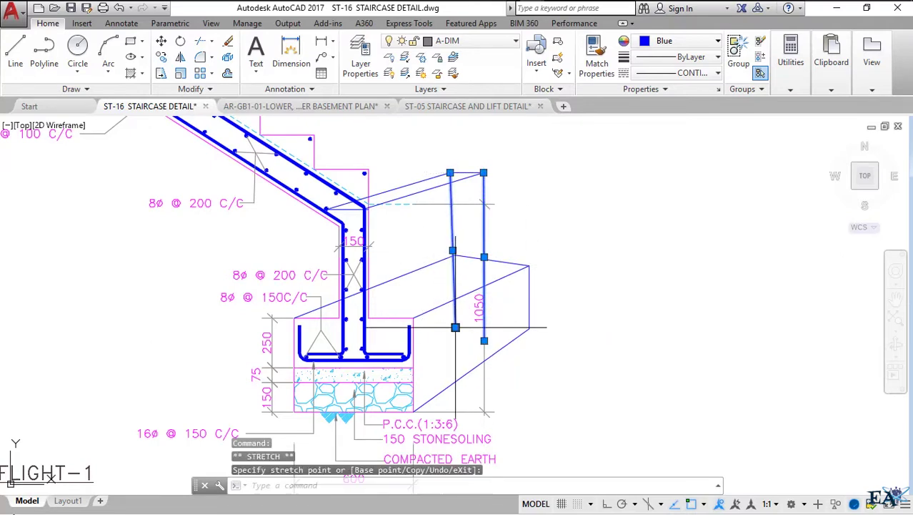
{"action": "left_click", "coordinate": [453, 326]}
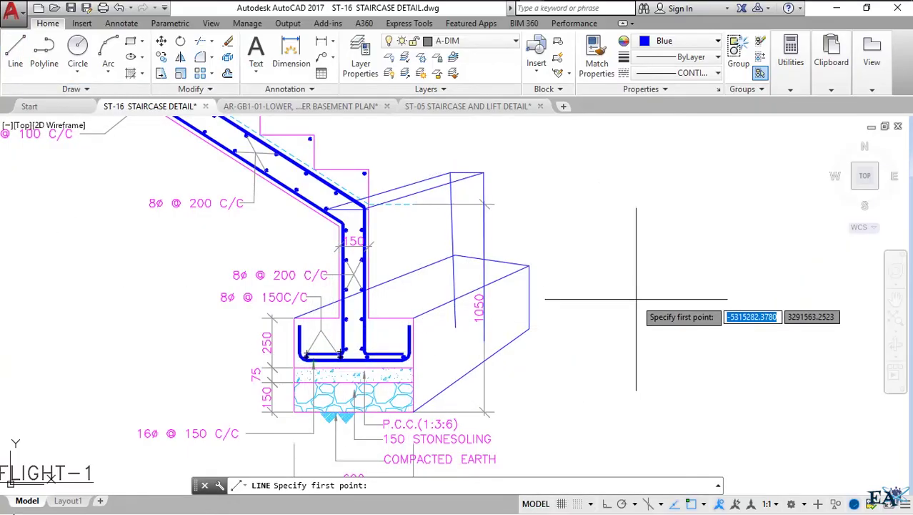
{"action": "key", "text": "Escape"}
- Draw the slab's rear edge as lines from the stem's rear top corner up above the landing bend, and on to the RCC wall
{"action": "scroll", "coordinate": [638, 299], "scroll_direction": "down", "scroll_amount": 5}
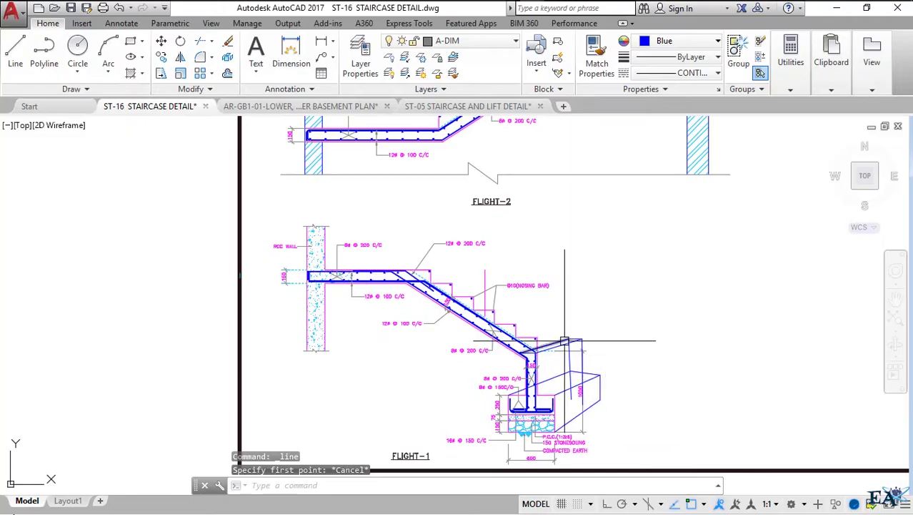
{"action": "left_click", "coordinate": [15, 54]}
{"action": "left_click", "coordinate": [570, 339]}
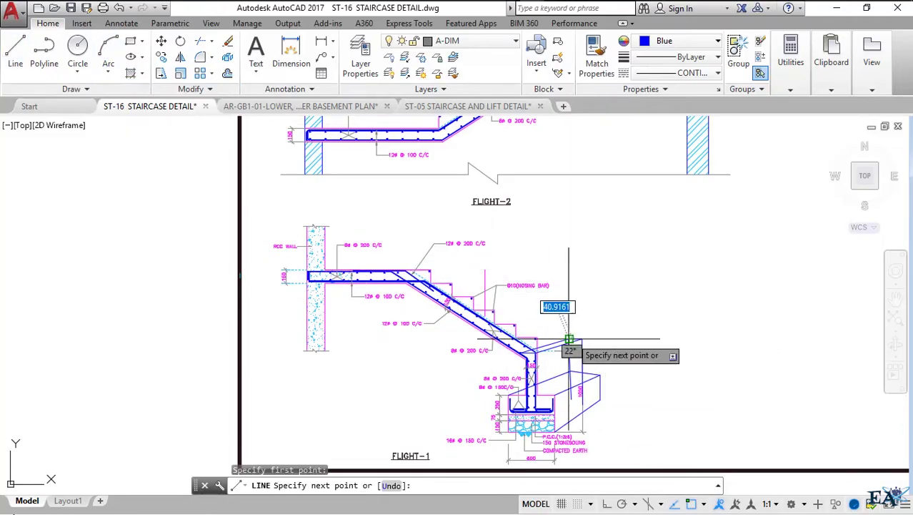
{"action": "left_click", "coordinate": [434, 244]}
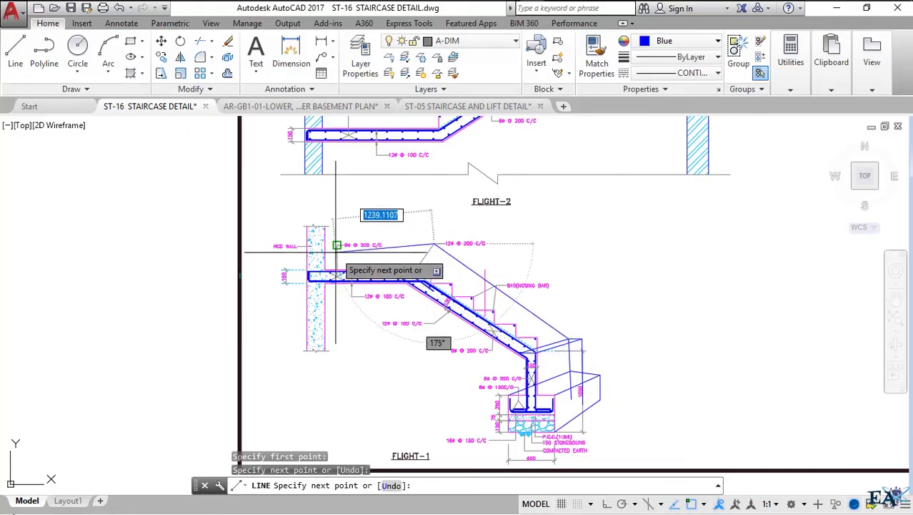
{"action": "left_click", "coordinate": [323, 227]}
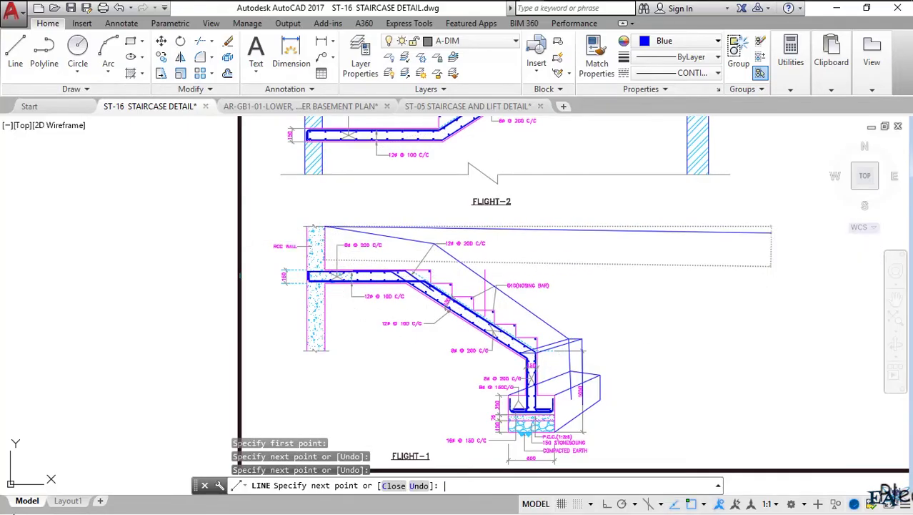
{"action": "key", "text": "Return"}
- Stretch the wall end of the landing's rear edge line down the RCC wall face to make it nearly horizontal
{"action": "scroll", "coordinate": [801, 320], "scroll_direction": "down", "scroll_amount": 2}
{"action": "left_click", "coordinate": [584, 280]}
{"action": "key", "text": "Escape"}
{"action": "scroll", "coordinate": [521, 281], "scroll_direction": "up", "scroll_amount": 2}
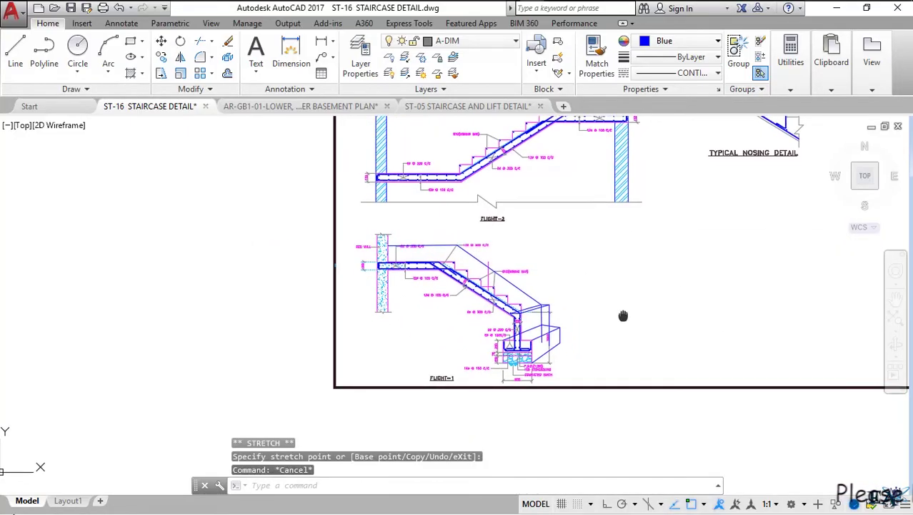
- Examine the footing and stem reinforcement of Flight-1 together with the projected outline around it
{"action": "scroll", "coordinate": [512, 251], "scroll_direction": "up", "scroll_amount": 5}
{"action": "scroll", "coordinate": [576, 255], "scroll_direction": "down", "scroll_amount": 3}
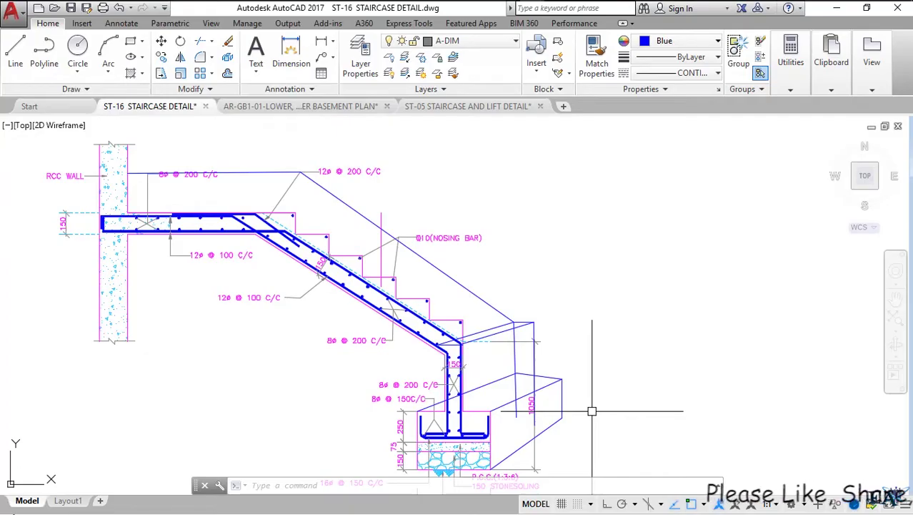
{"action": "middle_click_drag", "start_coordinate": [592, 411], "coordinate": [597, 386]}
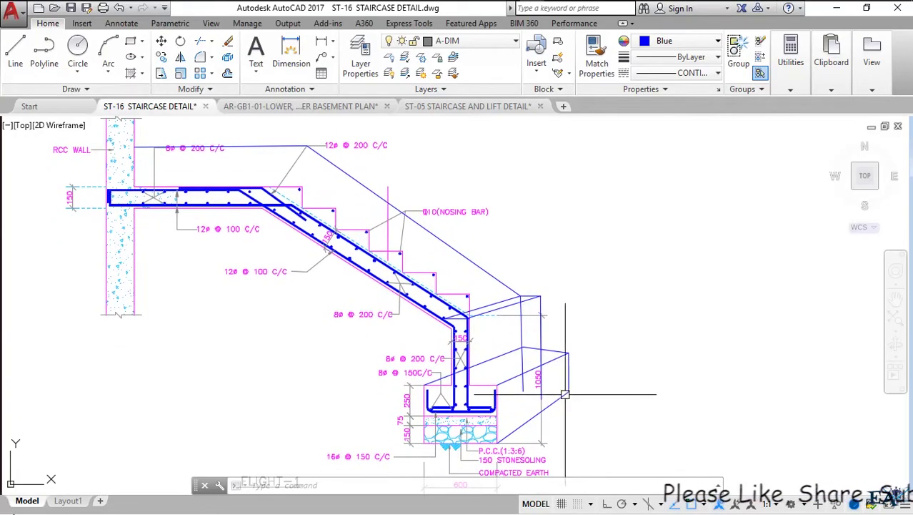
{"action": "scroll", "coordinate": [465, 418], "scroll_direction": "up", "scroll_amount": 4}
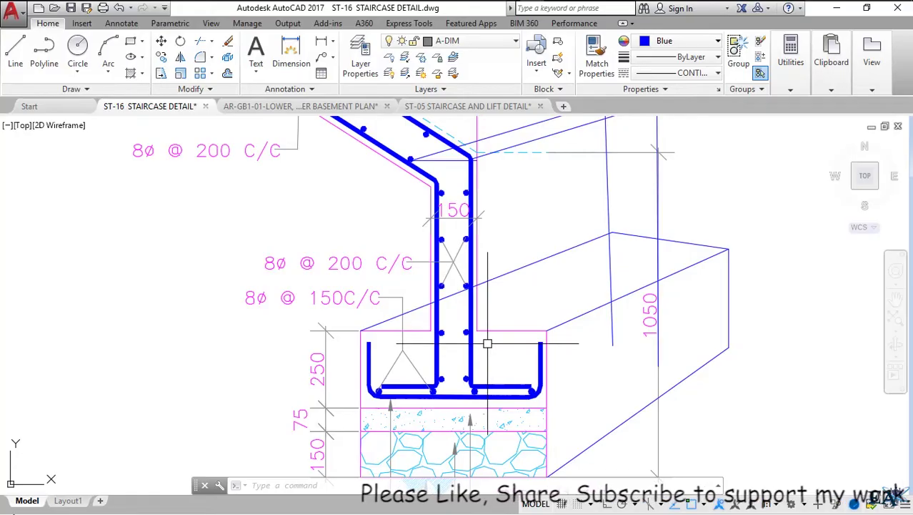
{"action": "middle_click_drag", "start_coordinate": [488, 343], "coordinate": [499, 338]}
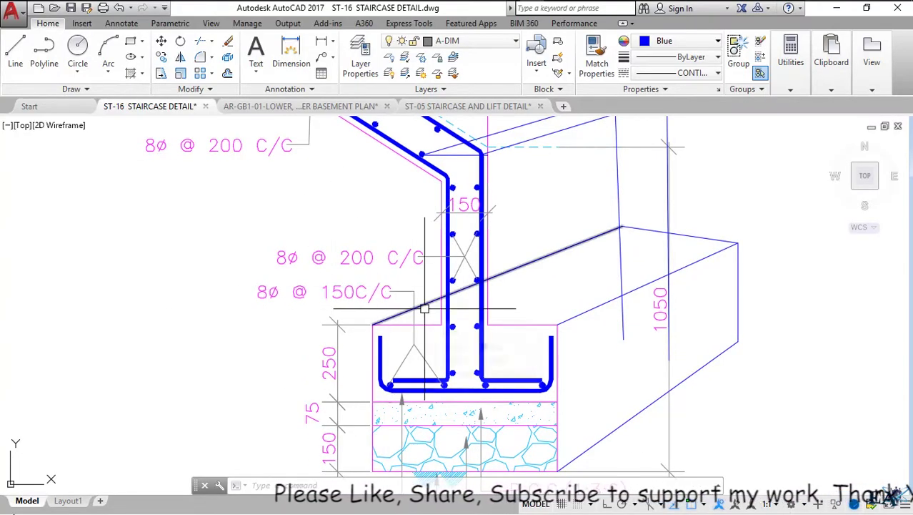
{"action": "scroll", "coordinate": [564, 419], "scroll_direction": "down", "scroll_amount": 4}
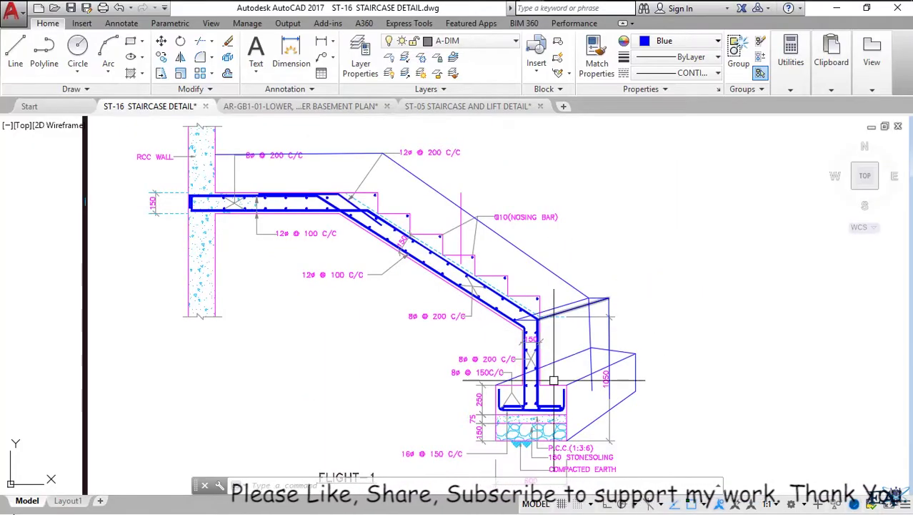
- Examine how the landing slab's upper and lower bars anchor into the RCC wall and cross at the bend with the flight
{"action": "middle_click_drag", "start_coordinate": [258, 240], "coordinate": [391, 333]}
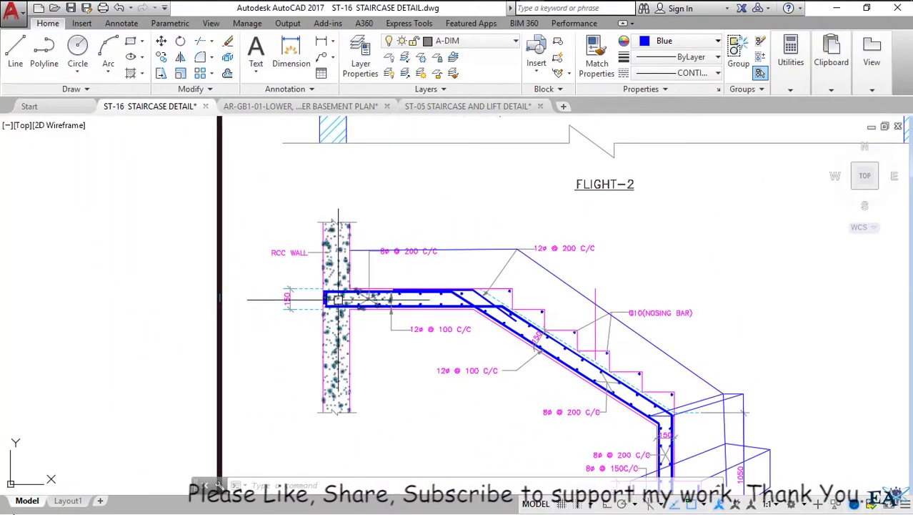
{"action": "scroll", "coordinate": [370, 320], "scroll_direction": "up", "scroll_amount": 2}
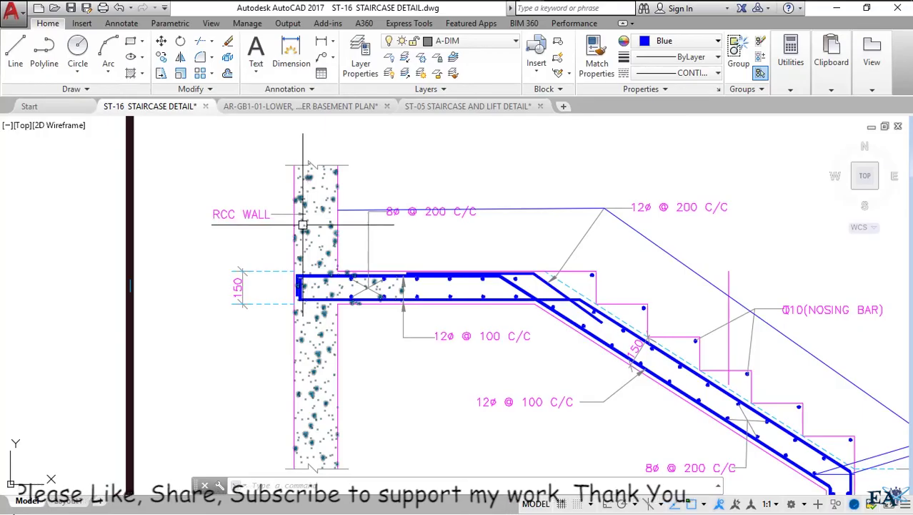
{"action": "mouse_move", "coordinate": [303, 225]}
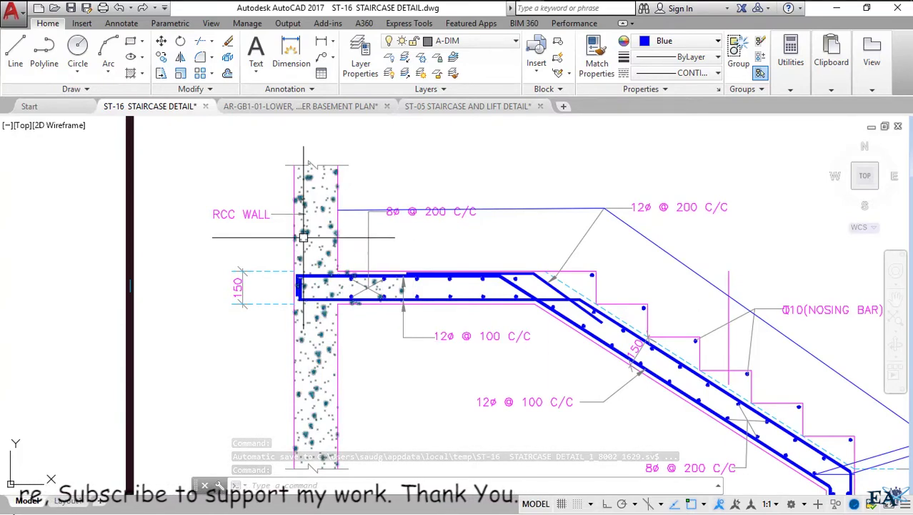
{"action": "middle_click_drag", "start_coordinate": [363, 367], "coordinate": [308, 365]}
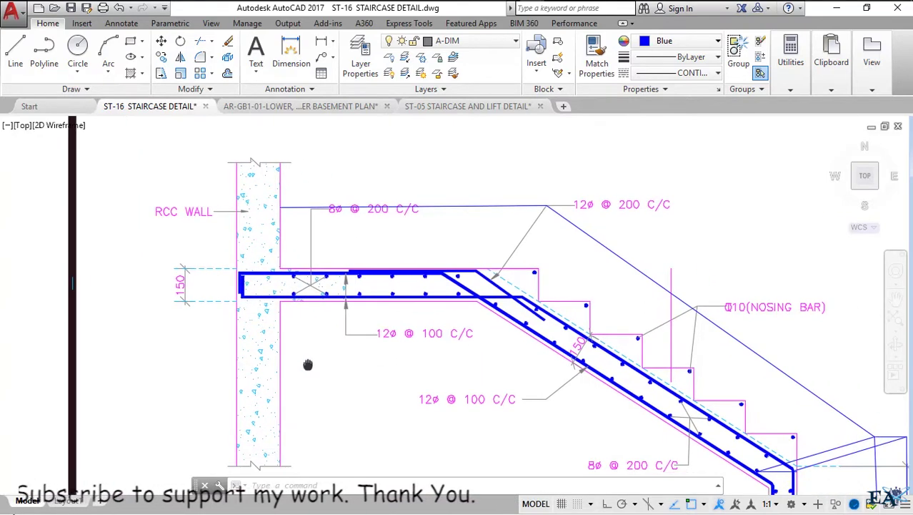
{"action": "scroll", "coordinate": [267, 333], "scroll_direction": "up", "scroll_amount": 4}
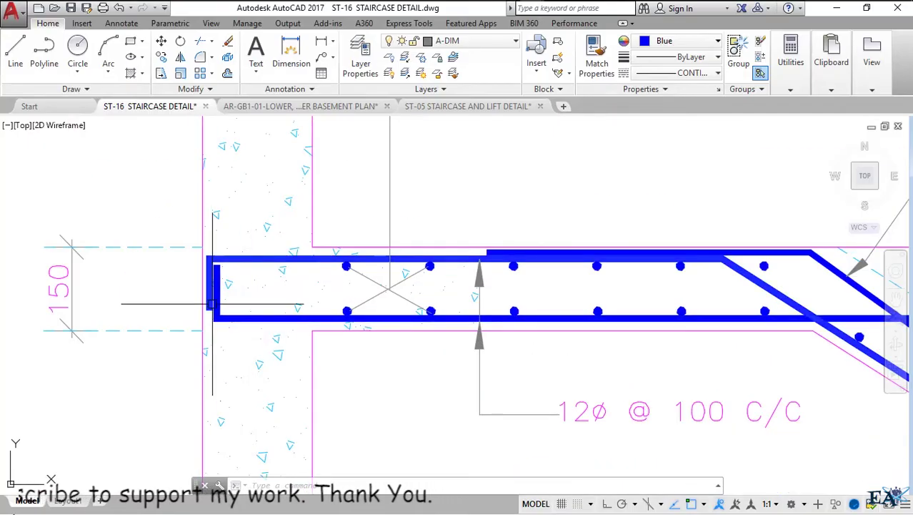
{"action": "scroll", "coordinate": [212, 304], "scroll_direction": "down", "scroll_amount": 2}
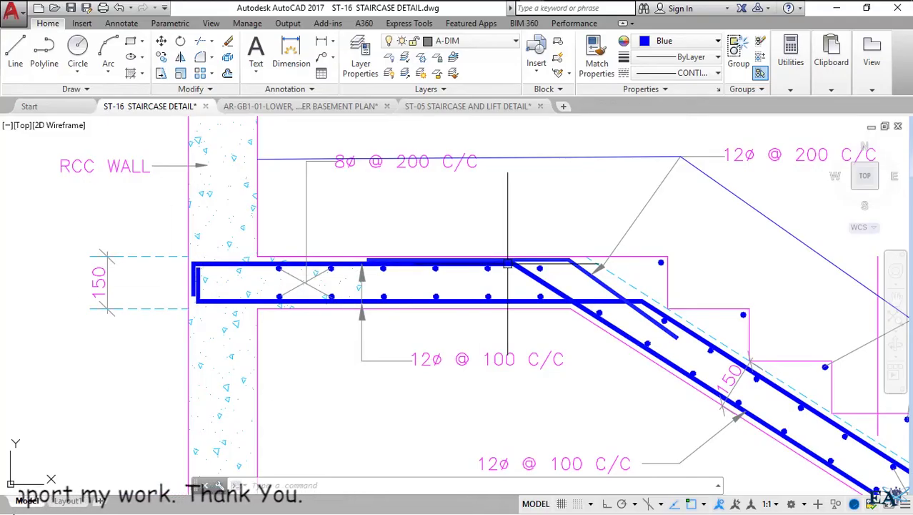
{"action": "scroll", "coordinate": [373, 217], "scroll_direction": "down", "scroll_amount": 2}
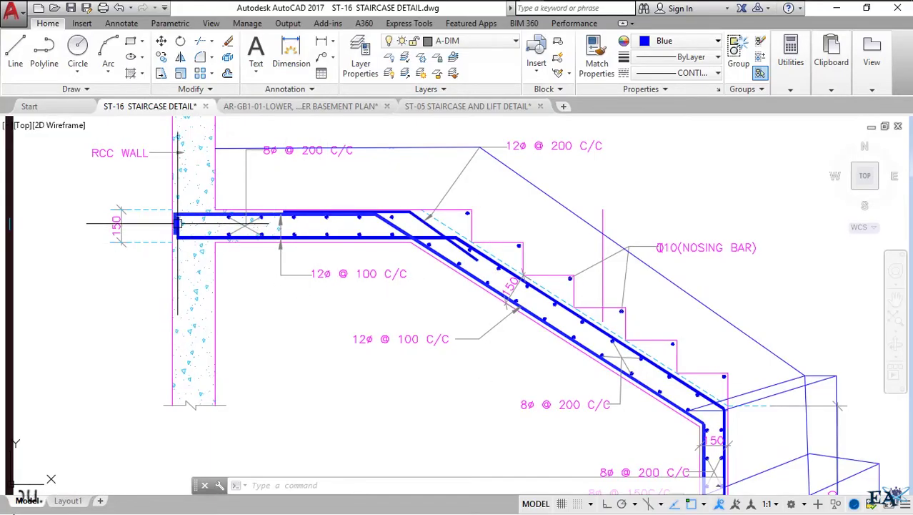
{"action": "scroll", "coordinate": [178, 225], "scroll_direction": "up", "scroll_amount": 2}
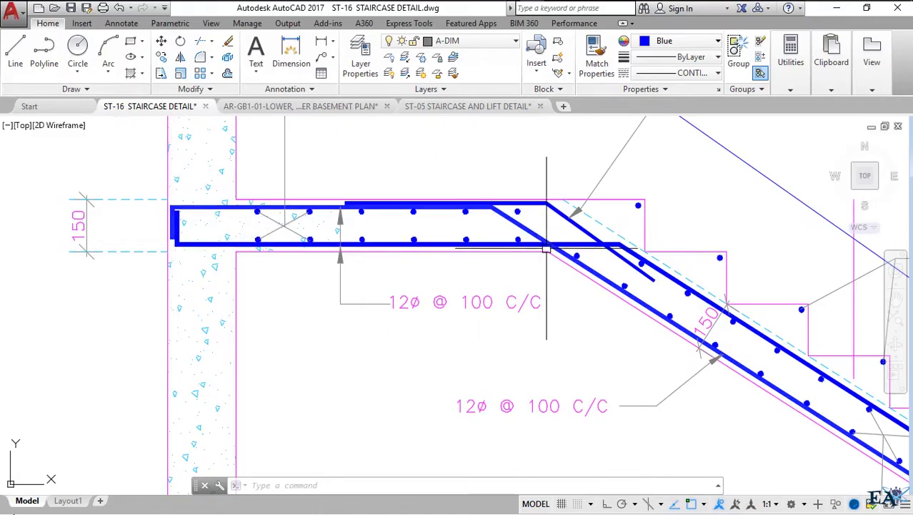
{"action": "mouse_move", "coordinate": [535, 247]}
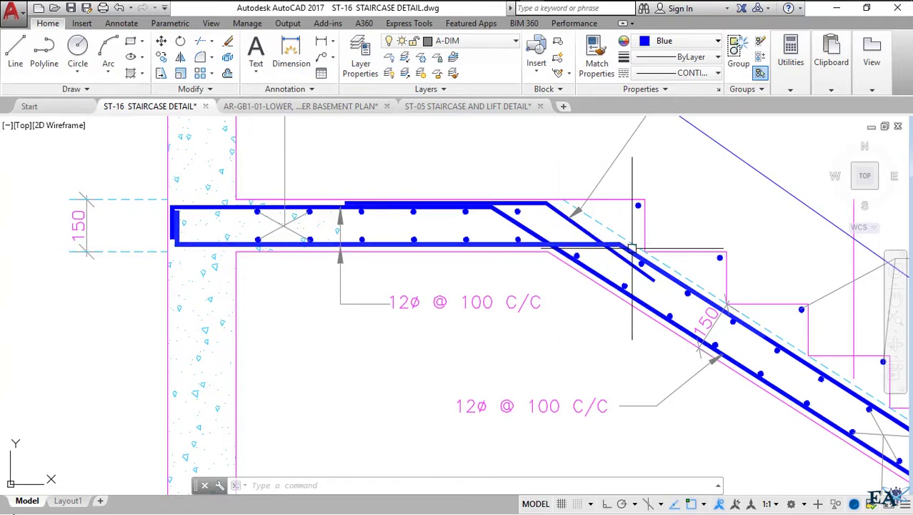
{"action": "middle_click_drag", "start_coordinate": [640, 261], "coordinate": [533, 265]}
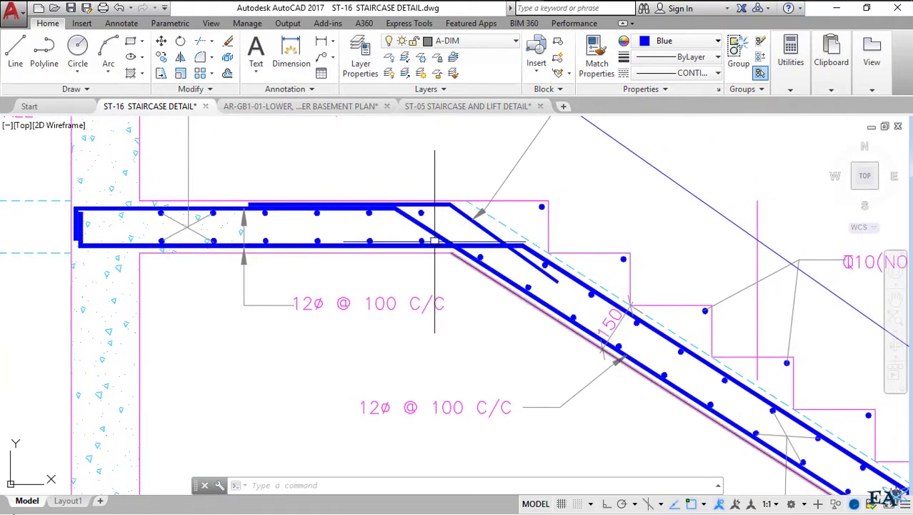
- Follow the main slab bars from the landing bend along the flight down into the stem and footing
{"action": "scroll", "coordinate": [457, 249], "scroll_direction": "down", "scroll_amount": 2}
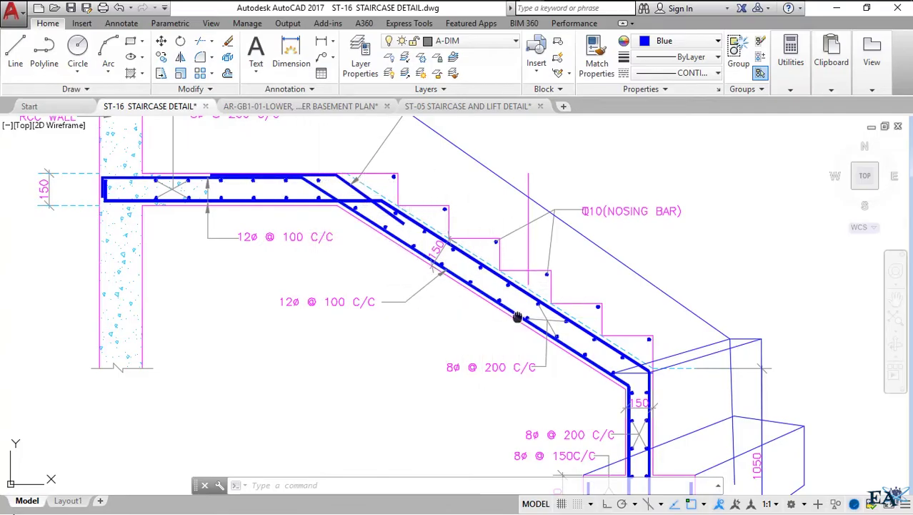
{"action": "middle_click_drag", "start_coordinate": [519, 315], "coordinate": [415, 211]}
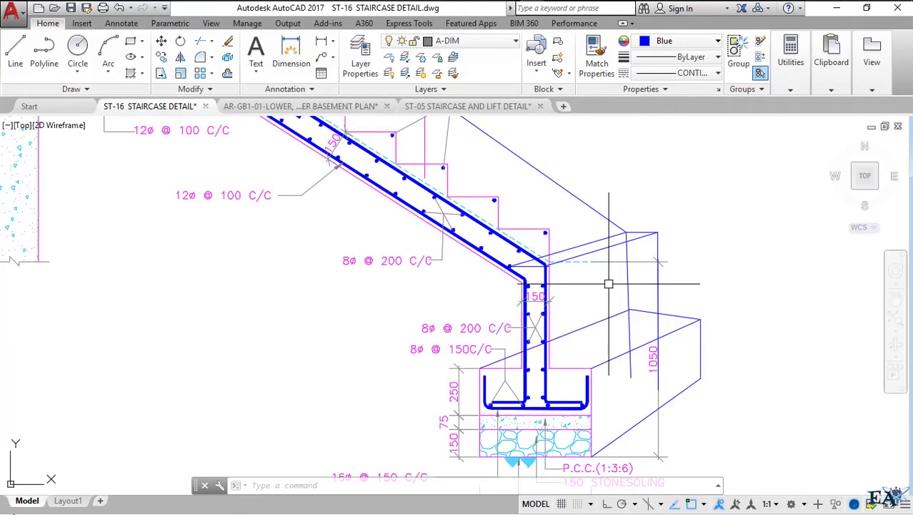
{"action": "scroll", "coordinate": [608, 284], "scroll_direction": "down", "scroll_amount": 5}
{"action": "scroll", "coordinate": [445, 310], "scroll_direction": "up", "scroll_amount": 8}
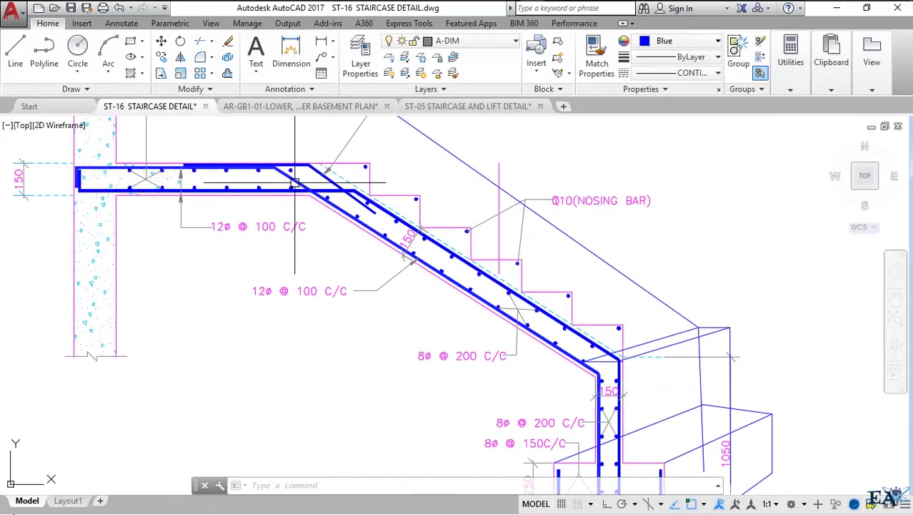
{"action": "middle_click_drag", "start_coordinate": [567, 318], "coordinate": [476, 258]}
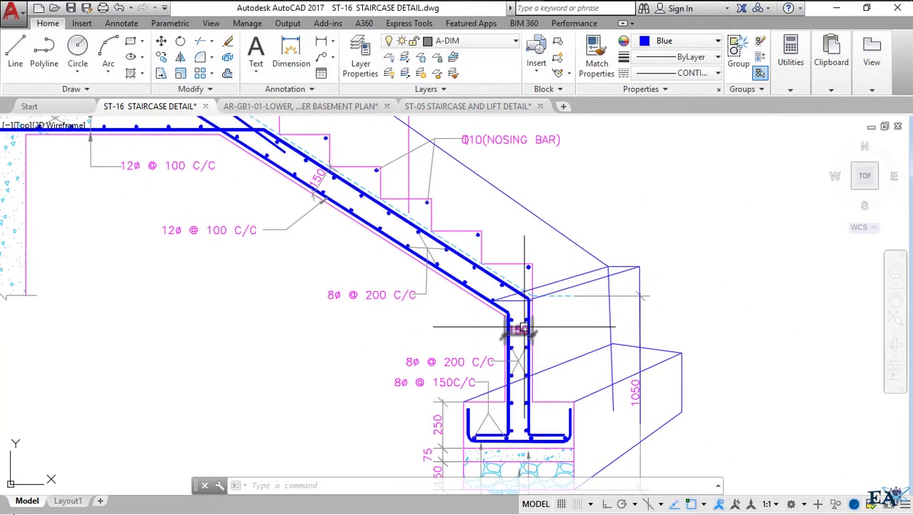
- Examine the landing's 8ø @ 200 C/C distribution bars and the 12ø @ 100 C/C main bars in the landing and waist slab
{"action": "scroll", "coordinate": [642, 295], "scroll_direction": "down", "scroll_amount": 4}
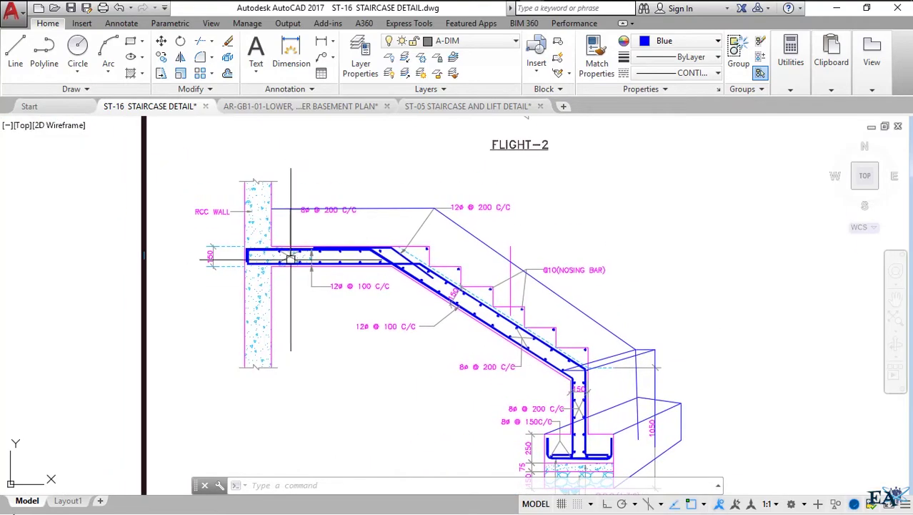
{"action": "scroll", "coordinate": [283, 255], "scroll_direction": "up", "scroll_amount": 6}
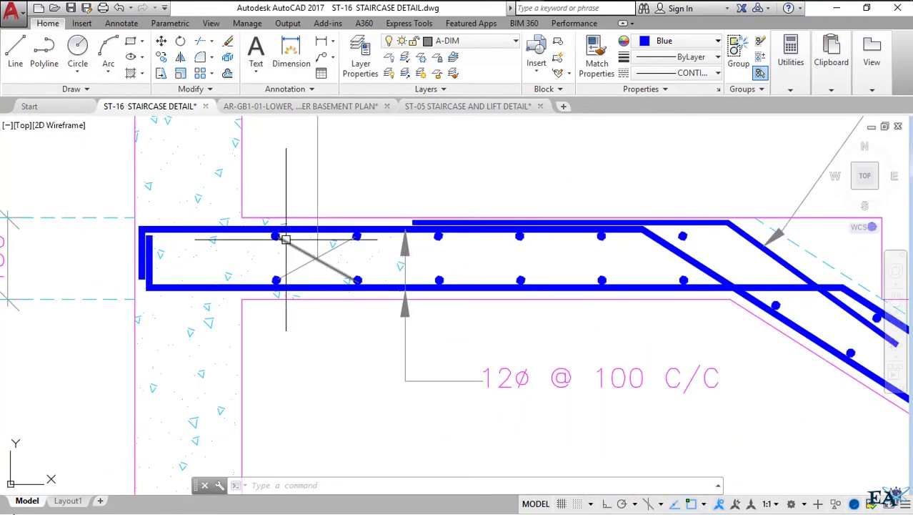
{"action": "scroll", "coordinate": [359, 237], "scroll_direction": "down", "scroll_amount": 4}
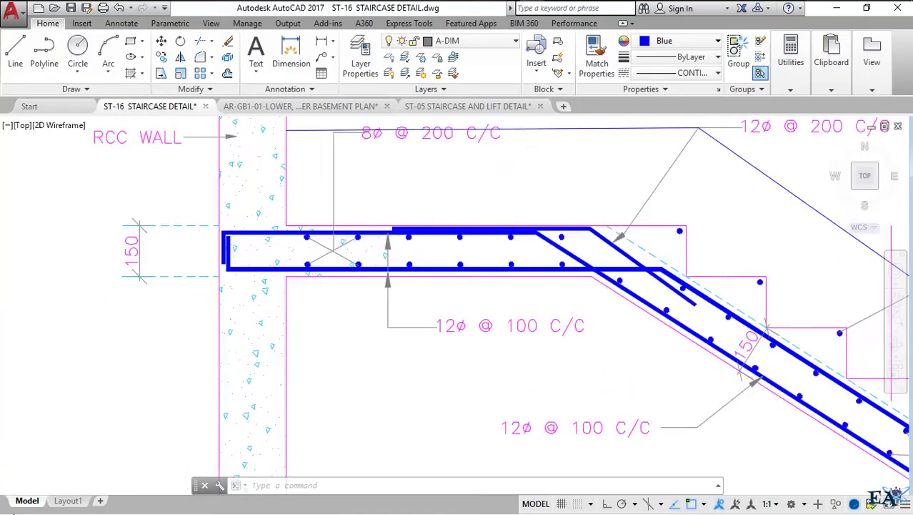
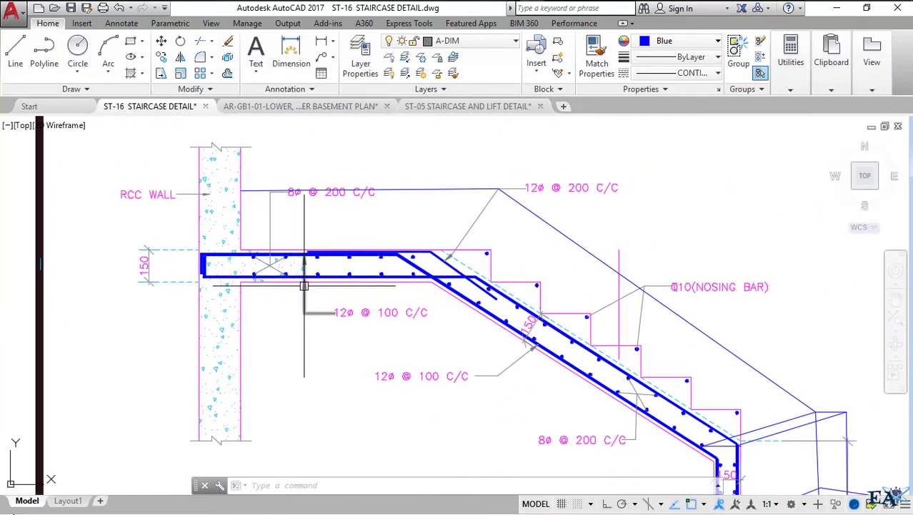
{"action": "middle_click_drag", "start_coordinate": [273, 293], "coordinate": [200, 278]}
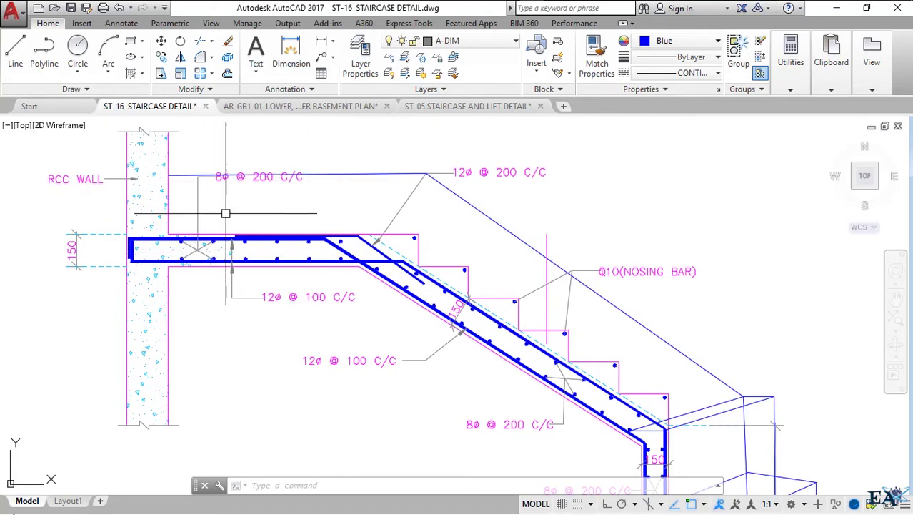
{"action": "scroll", "coordinate": [241, 290], "scroll_direction": "up", "scroll_amount": 4}
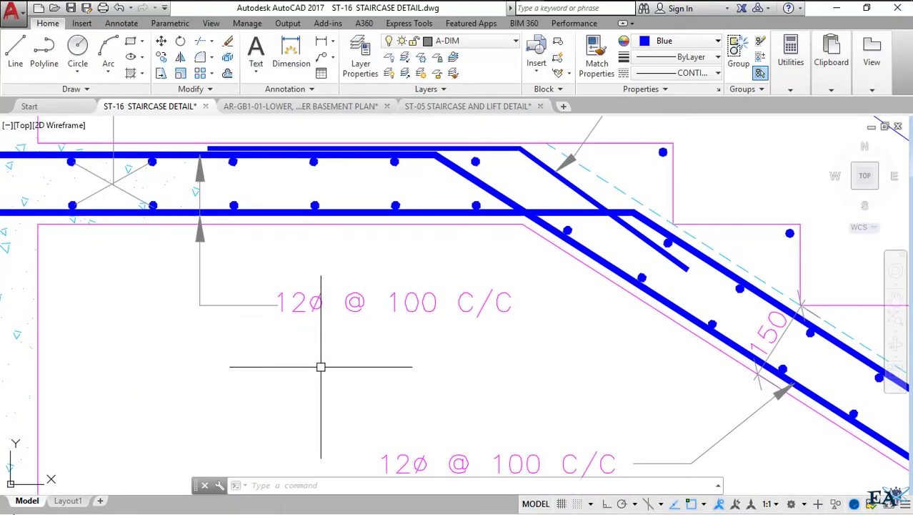
{"action": "scroll", "coordinate": [299, 312], "scroll_direction": "down", "scroll_amount": 3}
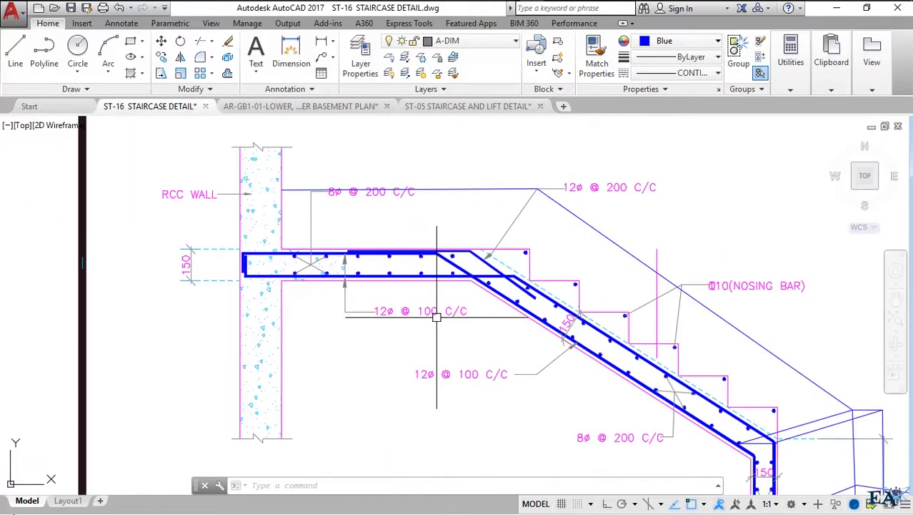
{"action": "middle_click_drag", "start_coordinate": [298, 312], "coordinate": [286, 310]}
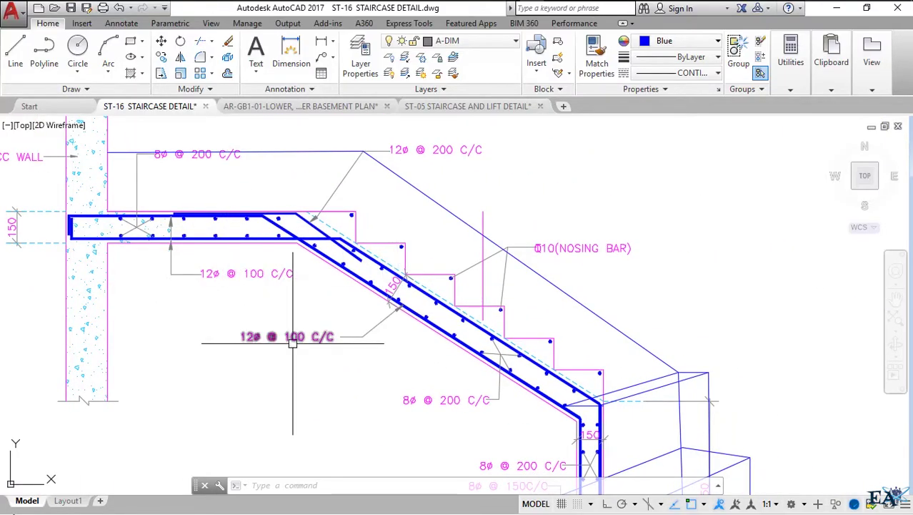
{"action": "scroll", "coordinate": [397, 301], "scroll_direction": "up", "scroll_amount": 4}
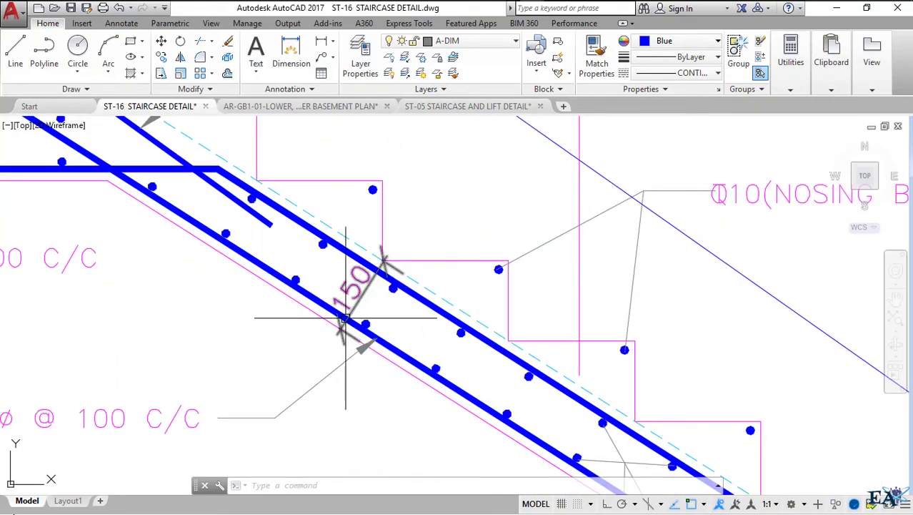
{"action": "scroll", "coordinate": [382, 265], "scroll_direction": "down", "scroll_amount": 8}
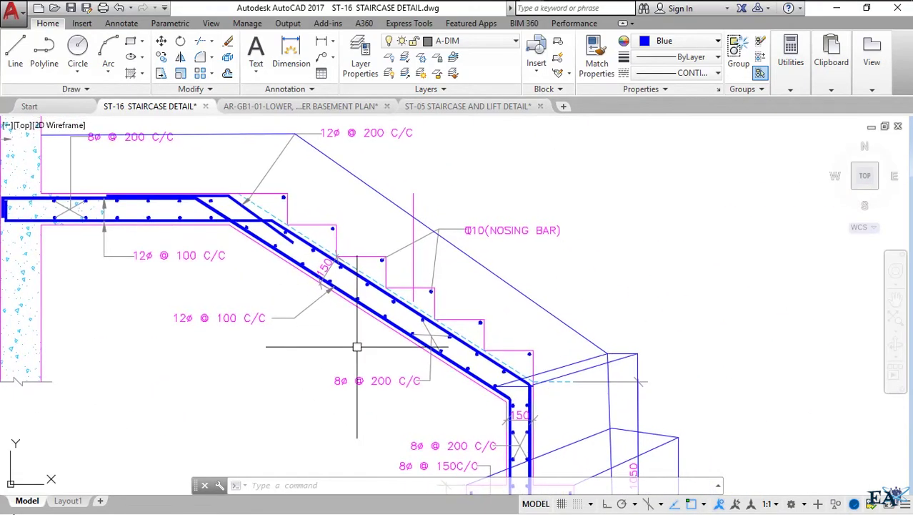
{"action": "scroll", "coordinate": [293, 305], "scroll_direction": "up", "scroll_amount": 3}
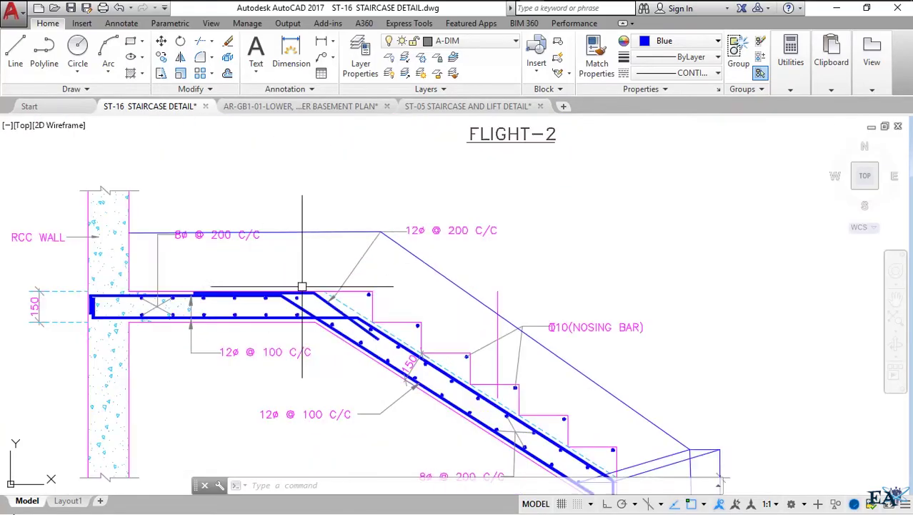
- Examine the extra 12ø @ 200 C/C top bar at the bend between Flight-1's landing and waist slab
{"action": "scroll", "coordinate": [317, 336], "scroll_direction": "up", "scroll_amount": 3}
{"action": "scroll", "coordinate": [347, 306], "scroll_direction": "down", "scroll_amount": 3}
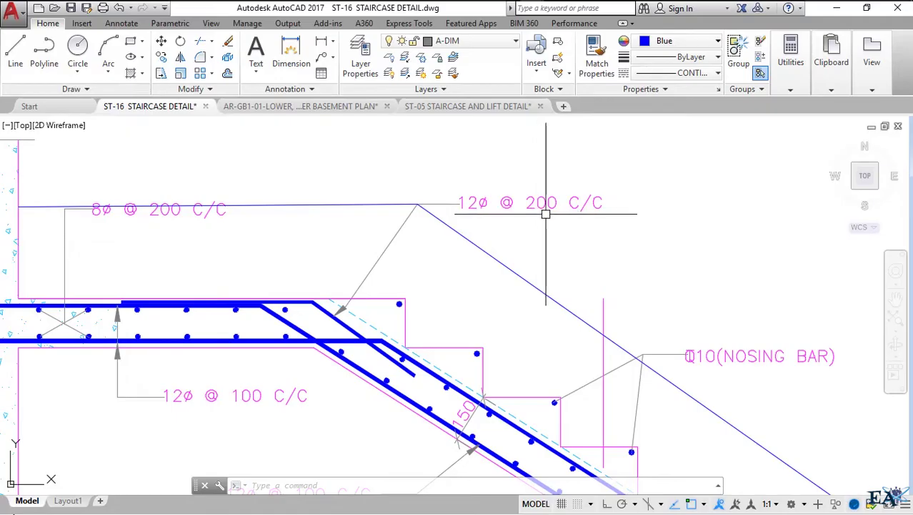
{"action": "scroll", "coordinate": [592, 208], "scroll_direction": "down", "scroll_amount": 4}
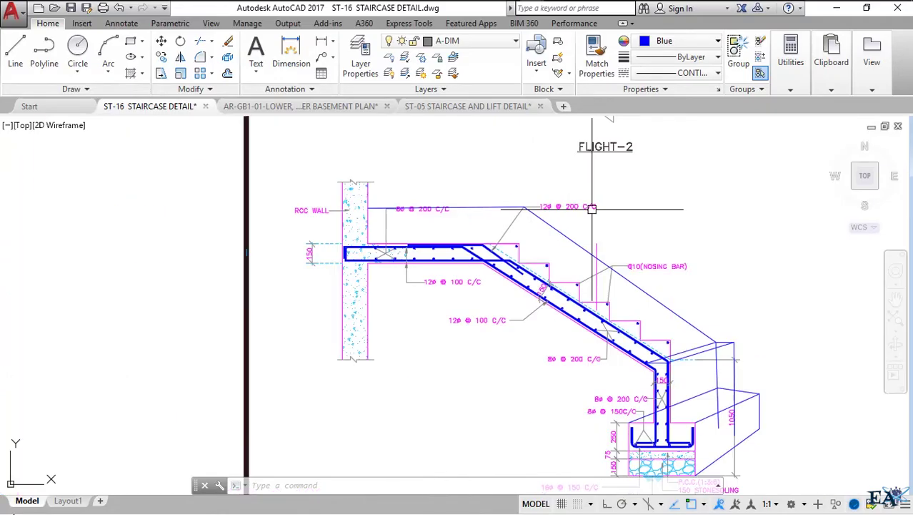
{"action": "middle_click_drag", "start_coordinate": [491, 249], "coordinate": [422, 302]}
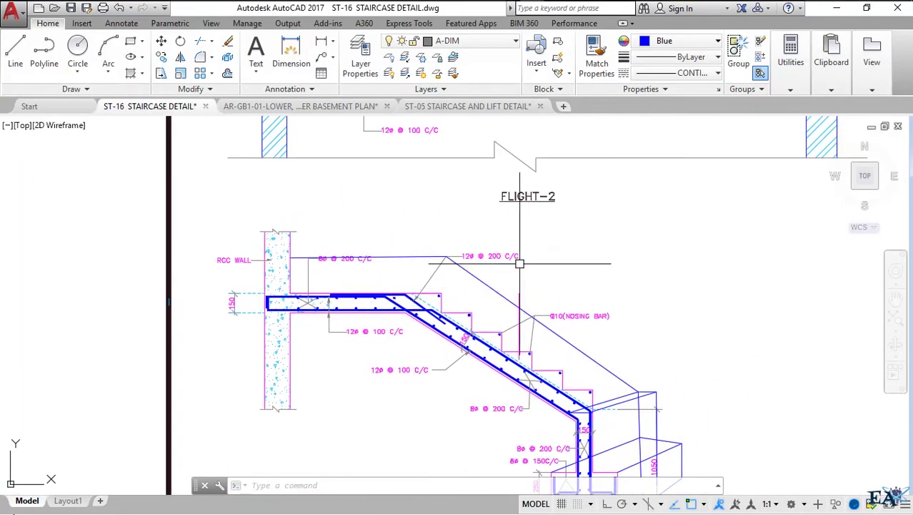
{"action": "scroll", "coordinate": [520, 263], "scroll_direction": "up", "scroll_amount": 4}
{"action": "left_click", "coordinate": [327, 250]}
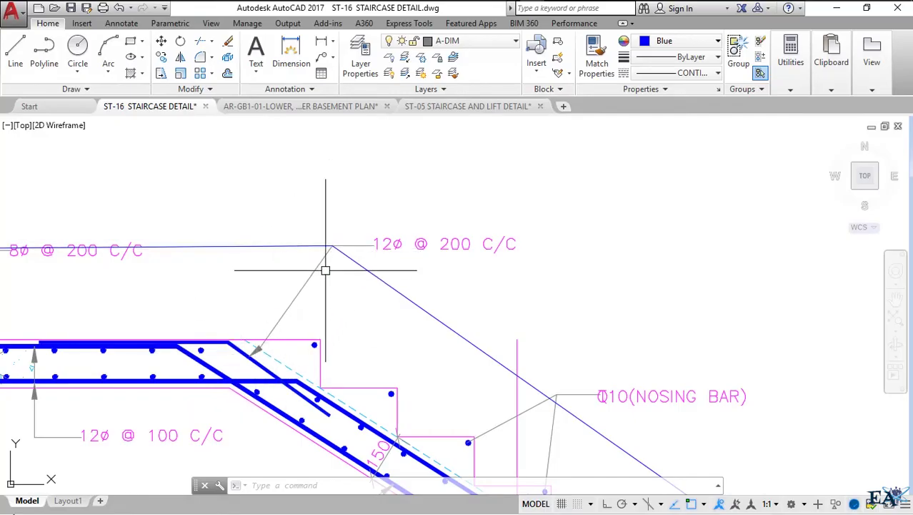
{"action": "scroll", "coordinate": [326, 270], "scroll_direction": "down", "scroll_amount": 4}
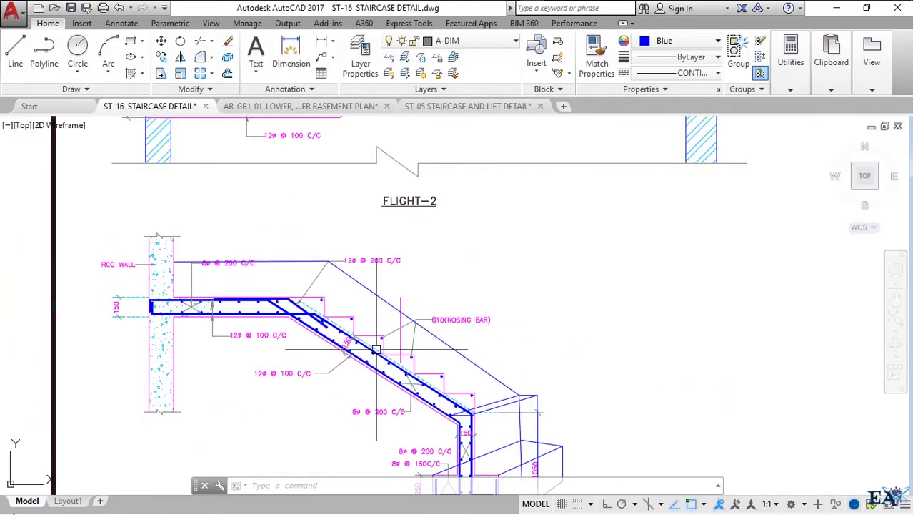
- Examine the nosing bars on Flight-1's steps and the nosing bar and four binders in the Typical Nosing Detail
{"action": "scroll", "coordinate": [376, 350], "scroll_direction": "up", "scroll_amount": 6}
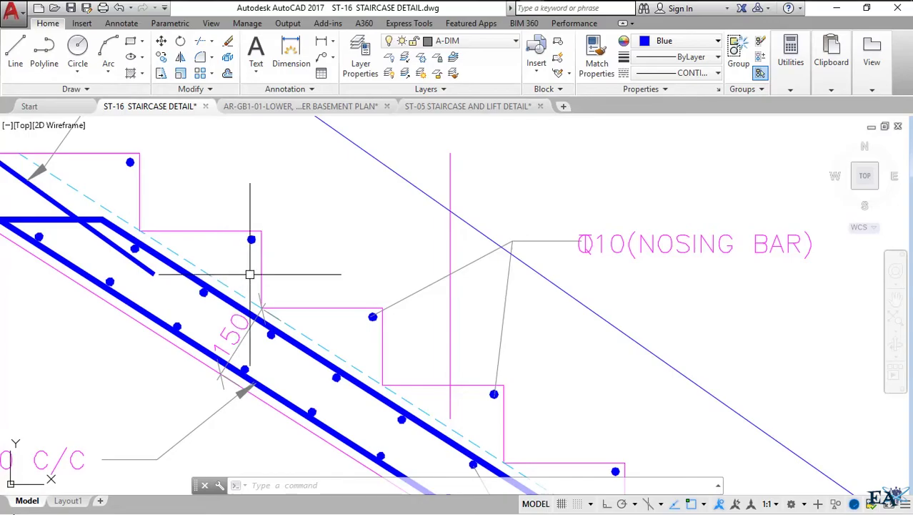
{"action": "scroll", "coordinate": [256, 273], "scroll_direction": "down", "scroll_amount": 5}
{"action": "middle_click_drag", "start_coordinate": [608, 241], "coordinate": [402, 427]}
{"action": "scroll", "coordinate": [630, 301], "scroll_direction": "down", "scroll_amount": 3}
{"action": "scroll", "coordinate": [511, 300], "scroll_direction": "up", "scroll_amount": 8}
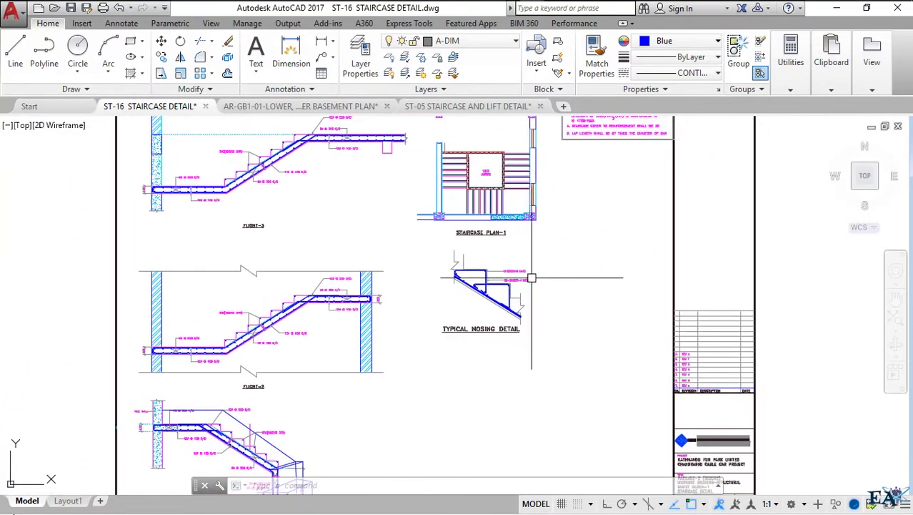
{"action": "middle_click_drag", "start_coordinate": [511, 300], "coordinate": [573, 284]}
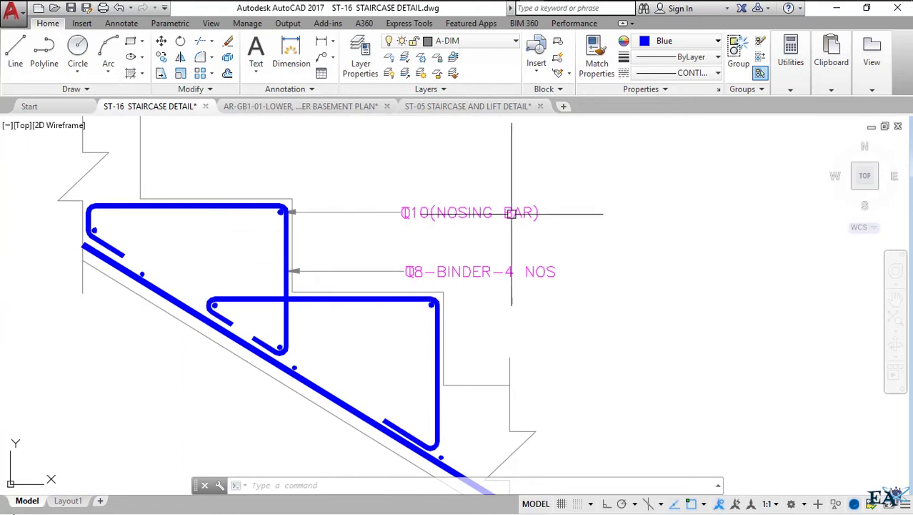
{"action": "scroll", "coordinate": [285, 208], "scroll_direction": "up", "scroll_amount": 2}
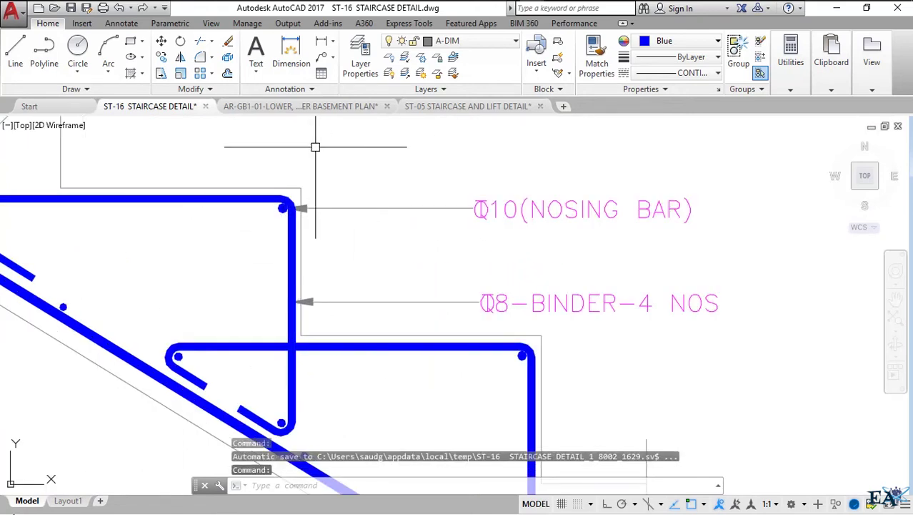
{"action": "scroll", "coordinate": [316, 188], "scroll_direction": "down", "scroll_amount": 2}
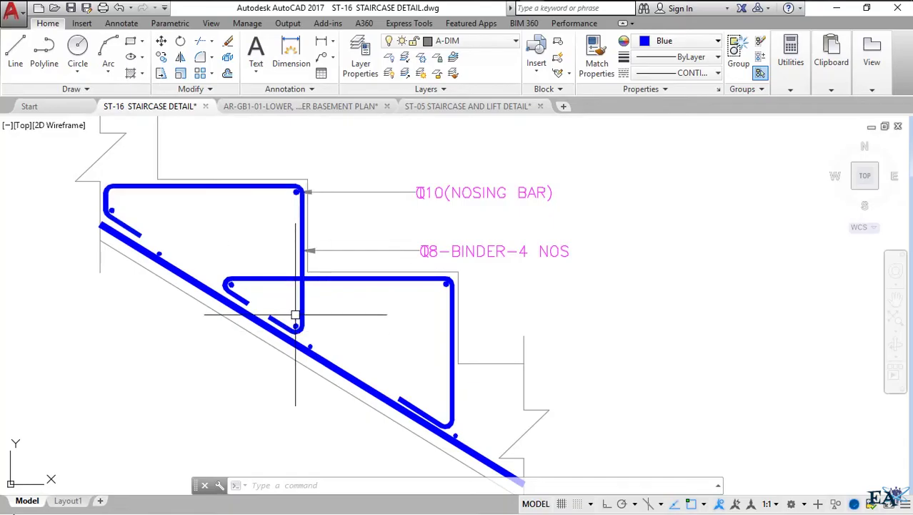
- Compare the nosing bars in Flight-1's steps with the bar and binder arrangement in the Typical Nosing Detail
{"action": "scroll", "coordinate": [326, 350], "scroll_direction": "down", "scroll_amount": 6}
{"action": "middle_click_drag", "start_coordinate": [326, 351], "coordinate": [424, 246]}
{"action": "scroll", "coordinate": [203, 356], "scroll_direction": "up", "scroll_amount": 10}
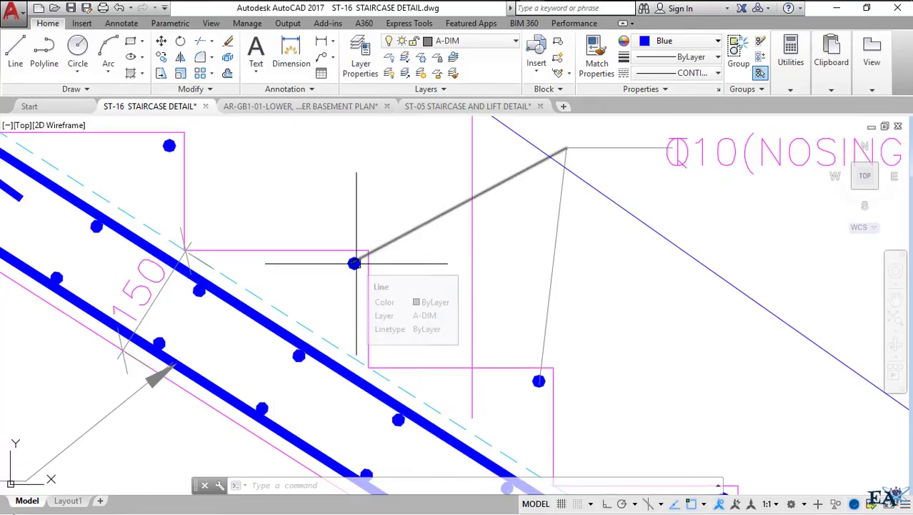
{"action": "scroll", "coordinate": [356, 263], "scroll_direction": "down", "scroll_amount": 8}
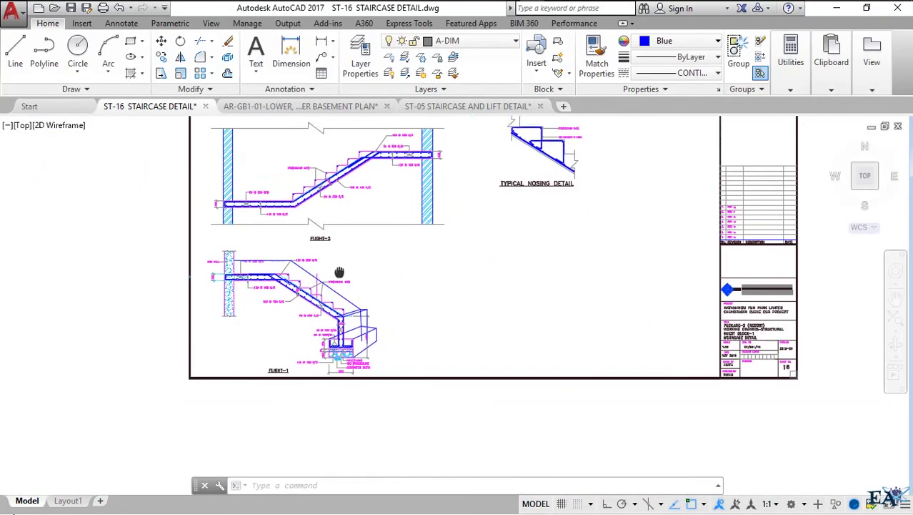
{"action": "scroll", "coordinate": [466, 191], "scroll_direction": "up", "scroll_amount": 6}
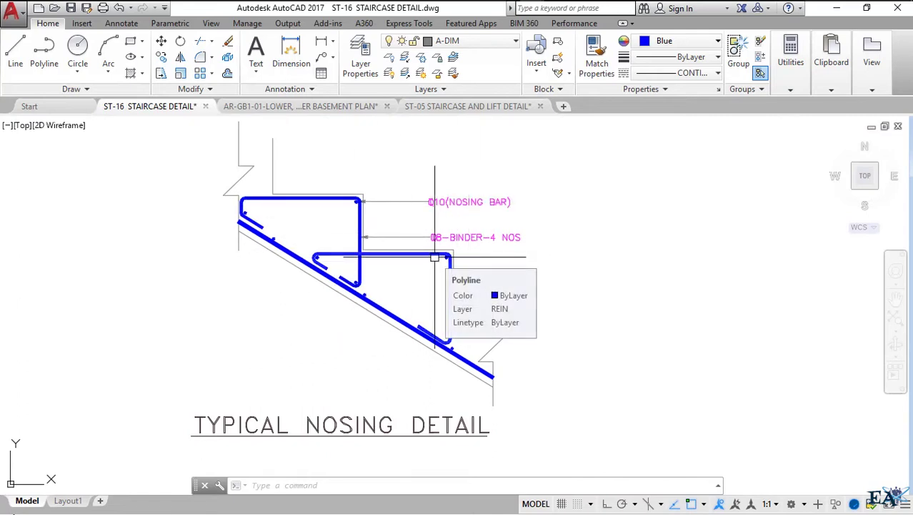
{"action": "scroll", "coordinate": [434, 258], "scroll_direction": "down", "scroll_amount": 6}
{"action": "scroll", "coordinate": [278, 324], "scroll_direction": "up", "scroll_amount": 8}
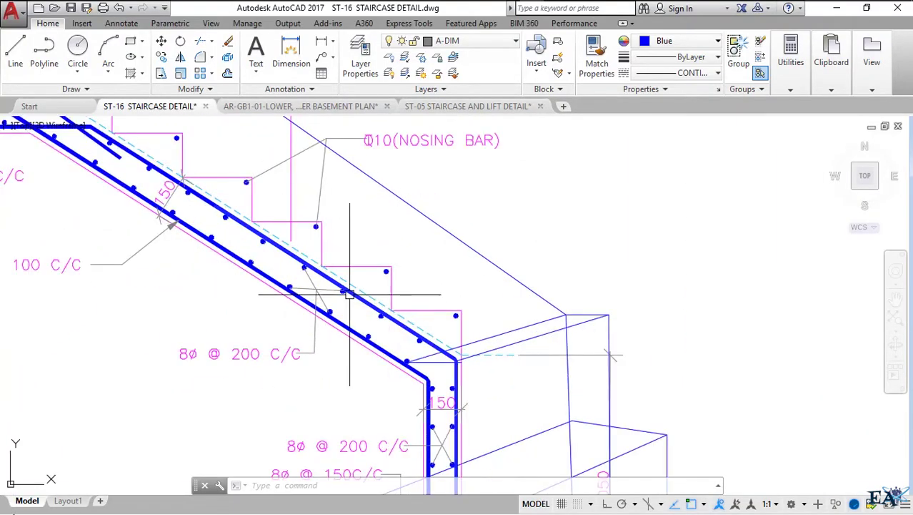
- Examine the overall Flight-2 section and compare it with STAIRCASE-2 in the basement plan drawing
{"action": "scroll", "coordinate": [368, 293], "scroll_direction": "down", "scroll_amount": 3}
{"action": "middle_click_drag", "start_coordinate": [376, 286], "coordinate": [403, 271]}
{"action": "scroll", "coordinate": [402, 271], "scroll_direction": "down", "scroll_amount": 2}
{"action": "mouse_move", "coordinate": [301, 245]}
{"action": "middle_mouse_down"}
{"action": "mouse_move", "coordinate": [315, 343]}
{"action": "mouse_move", "coordinate": [351, 415]}
{"action": "middle_mouse_up"}
{"action": "middle_click_drag", "start_coordinate": [367, 245], "coordinate": [391, 303]}
{"action": "scroll", "coordinate": [332, 295], "scroll_direction": "down", "scroll_amount": 3}
{"action": "middle_click_drag", "start_coordinate": [333, 296], "coordinate": [298, 313]}
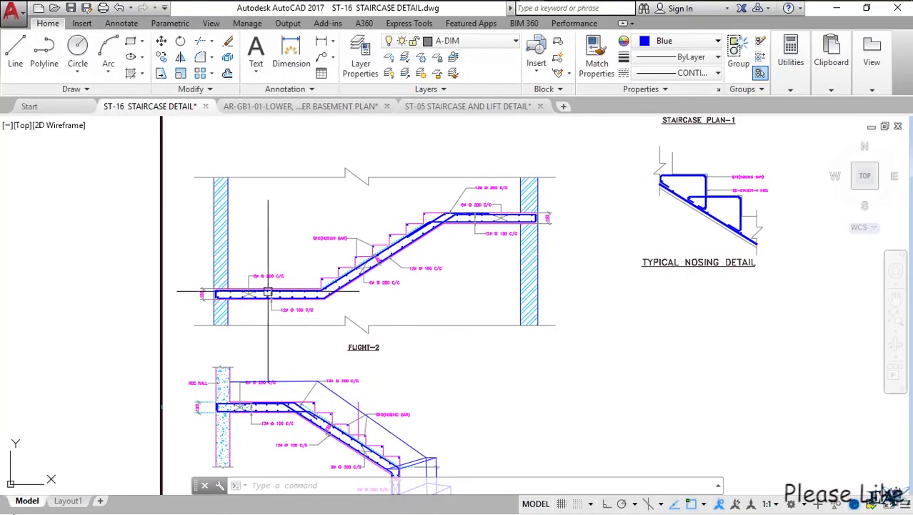
{"action": "middle_click_drag", "start_coordinate": [442, 246], "coordinate": [392, 304]}
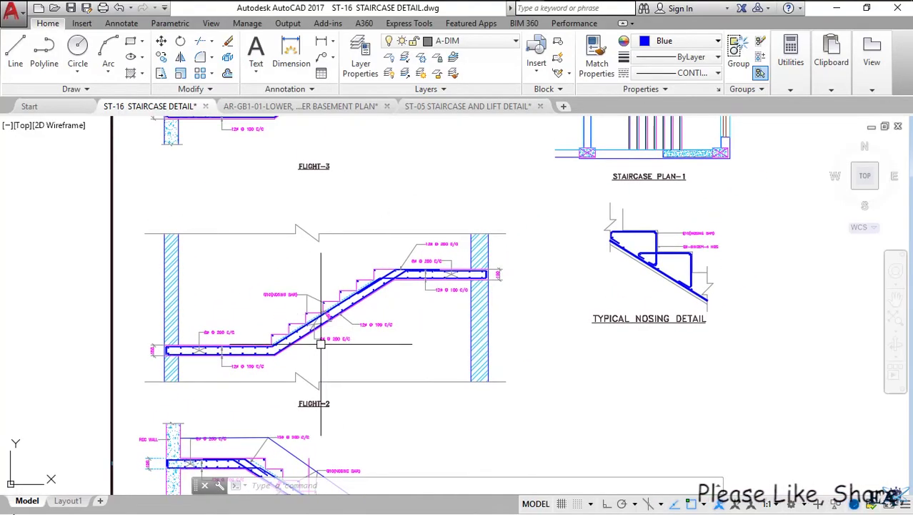
{"action": "scroll", "coordinate": [416, 282], "scroll_direction": "up", "scroll_amount": 6}
{"action": "scroll", "coordinate": [416, 283], "scroll_direction": "down", "scroll_amount": 6}
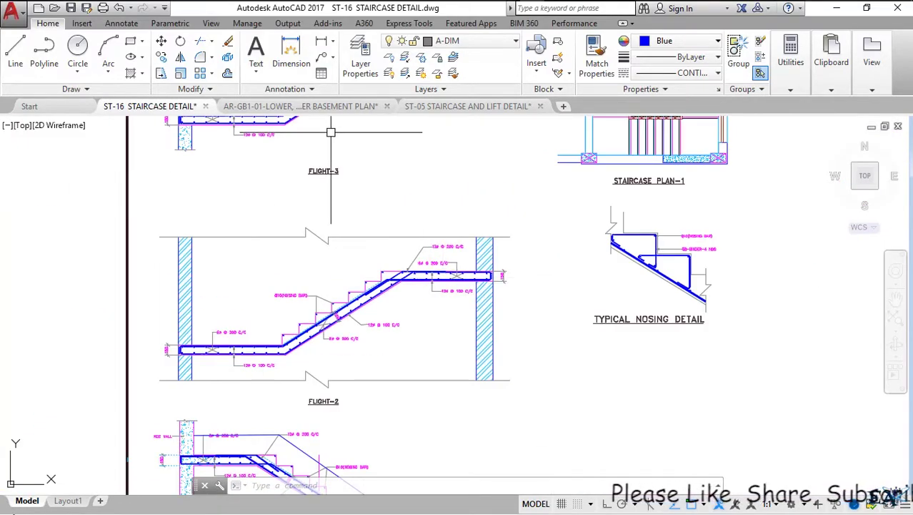
{"action": "left_click", "coordinate": [336, 106]}
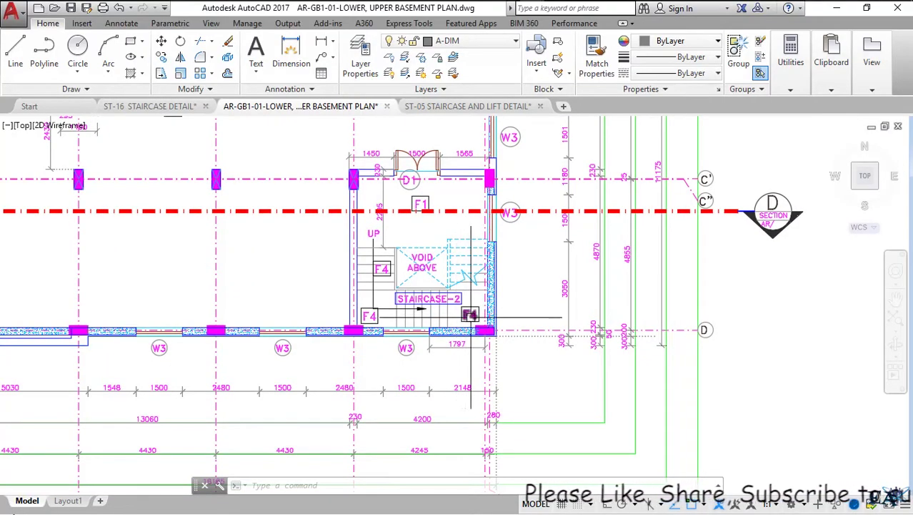
{"action": "left_click", "coordinate": [150, 106]}
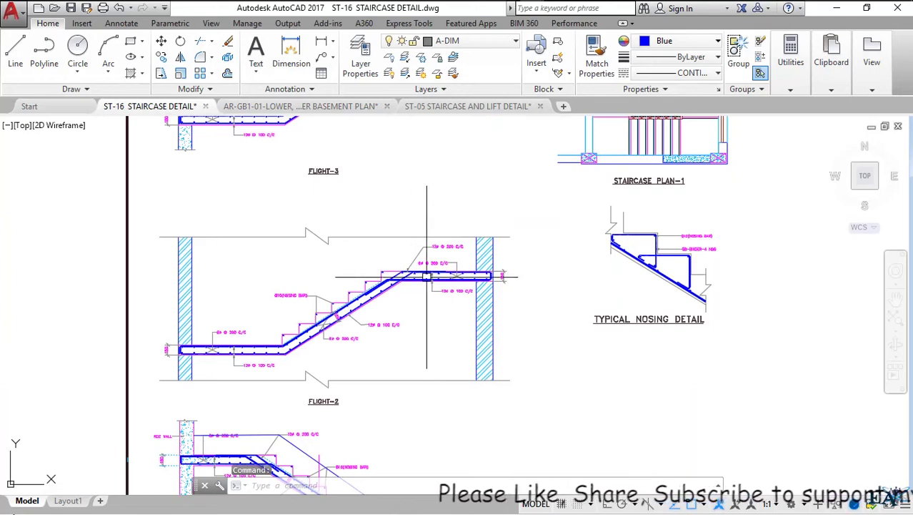
- Examine Flight-2's main, distribution and extra bars from the upper landing's wall support through the waist slab to the lower landing
{"action": "scroll", "coordinate": [429, 275], "scroll_direction": "up", "scroll_amount": 6}
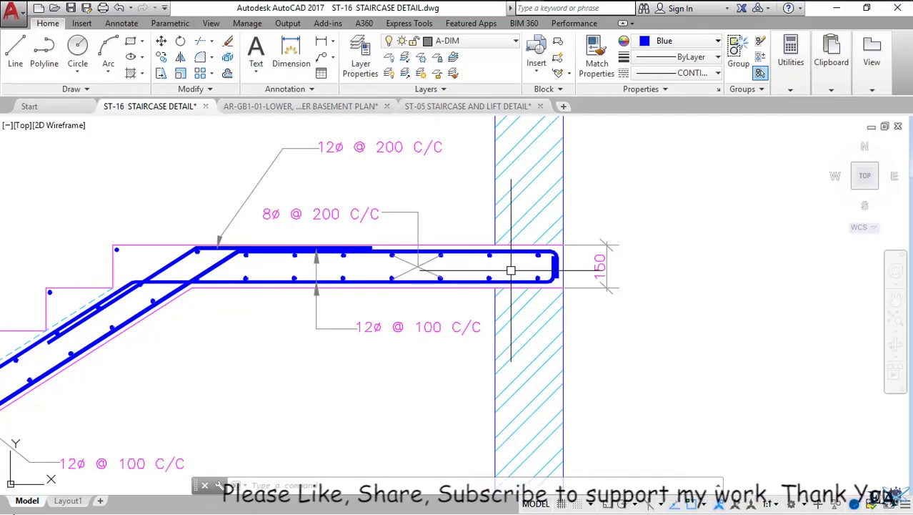
{"action": "middle_click_drag", "start_coordinate": [397, 266], "coordinate": [593, 270]}
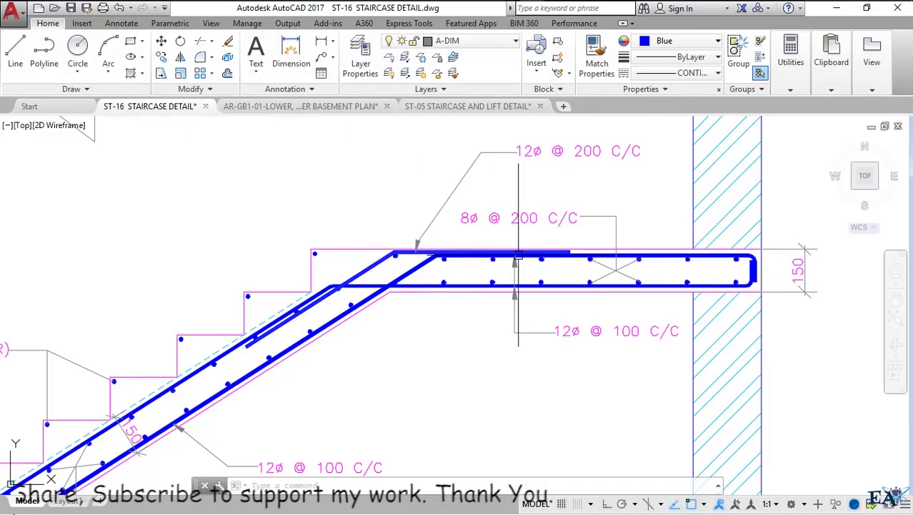
{"action": "scroll", "coordinate": [582, 293], "scroll_direction": "down", "scroll_amount": 7}
{"action": "scroll", "coordinate": [487, 299], "scroll_direction": "up", "scroll_amount": 2}
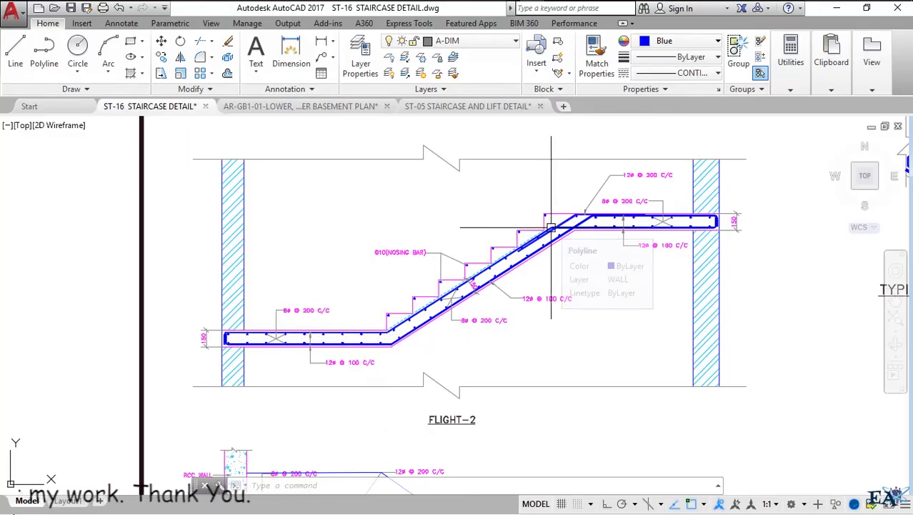
{"action": "scroll", "coordinate": [433, 371], "scroll_direction": "up", "scroll_amount": 2}
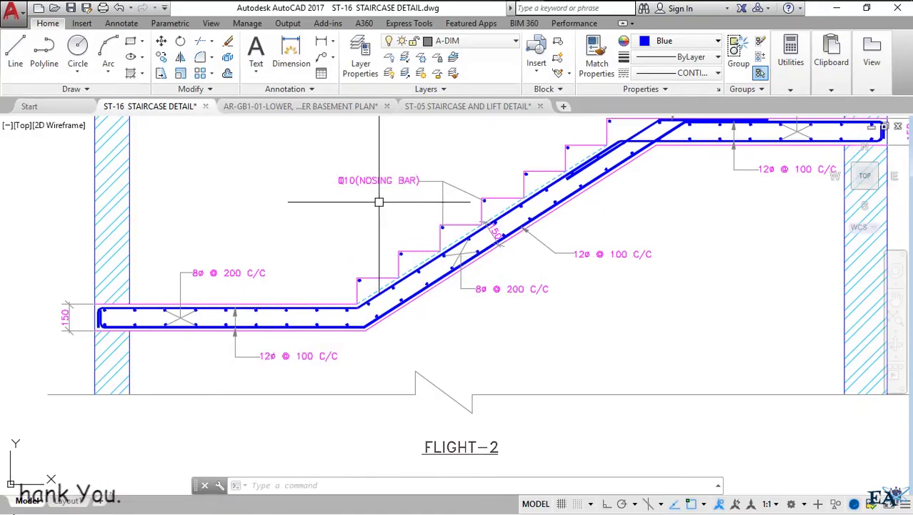
- Examine the Flight-3 section's reinforcement, including the upper landing slab where it passes over the beam
{"action": "scroll", "coordinate": [379, 203], "scroll_direction": "down", "scroll_amount": 6}
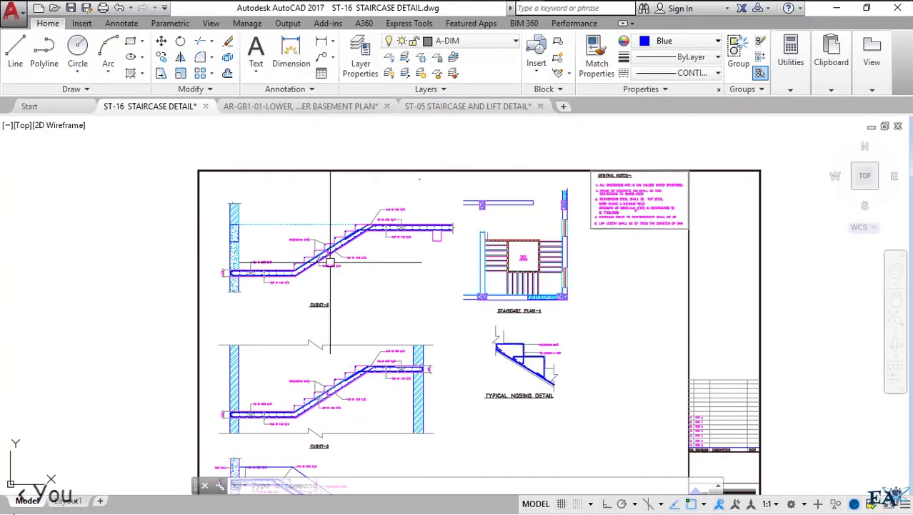
{"action": "scroll", "coordinate": [356, 230], "scroll_direction": "up", "scroll_amount": 2}
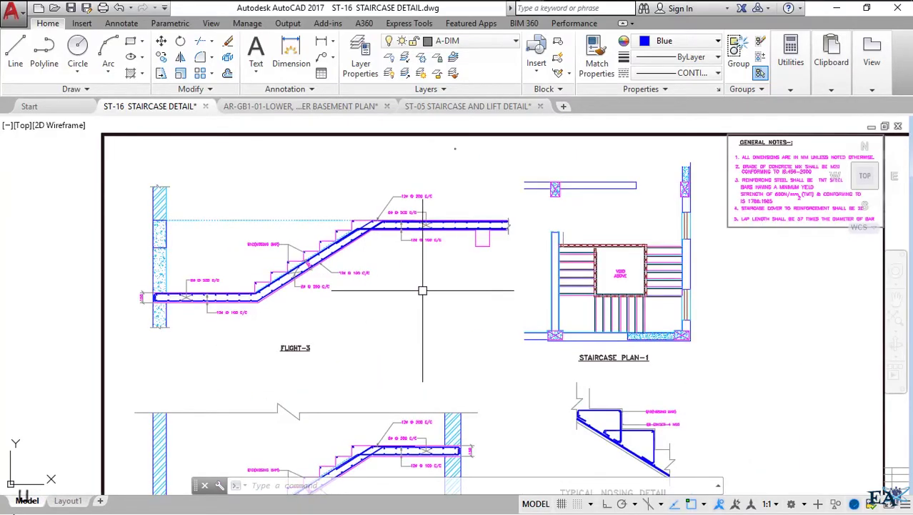
{"action": "scroll", "coordinate": [464, 226], "scroll_direction": "up", "scroll_amount": 4}
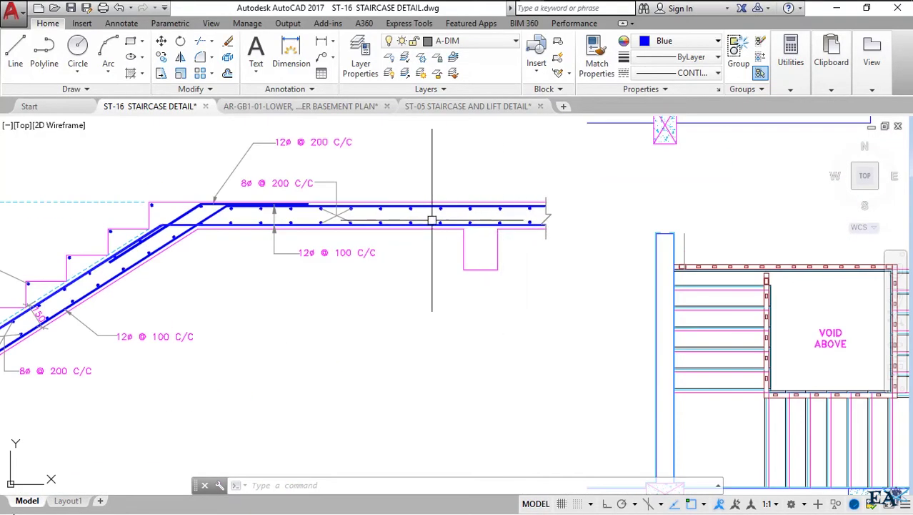
{"action": "scroll", "coordinate": [361, 266], "scroll_direction": "down", "scroll_amount": 2}
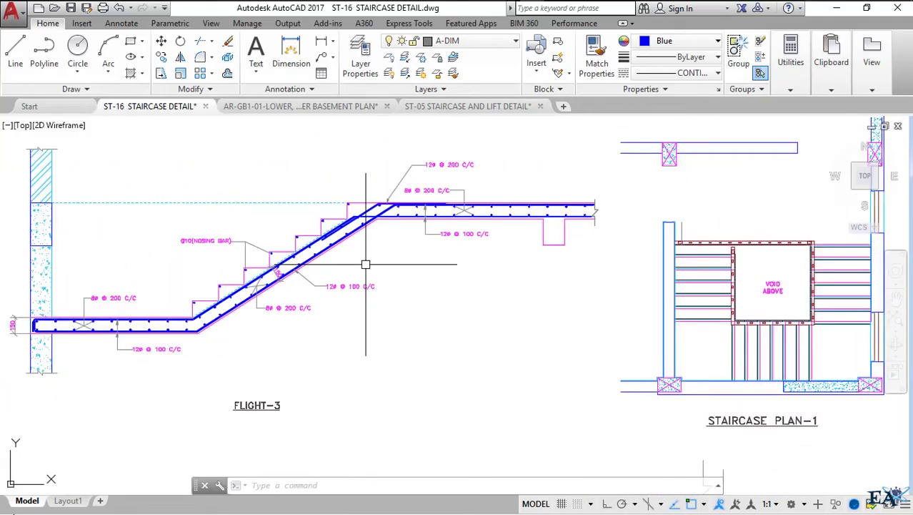